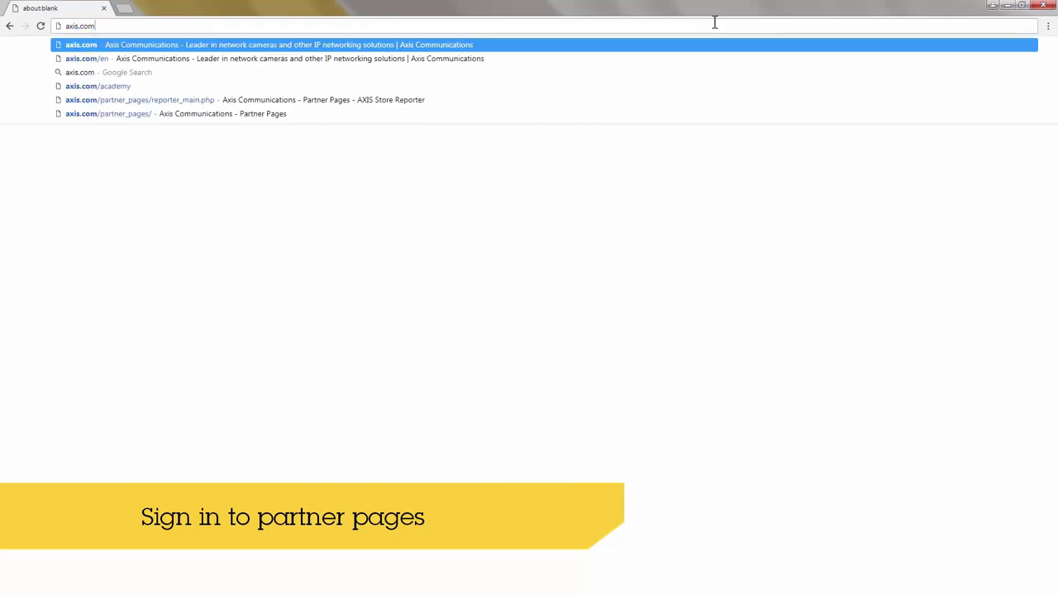
Load axis.com and log in with the account e-mail and password.
{"action": "key", "text": "Return"}
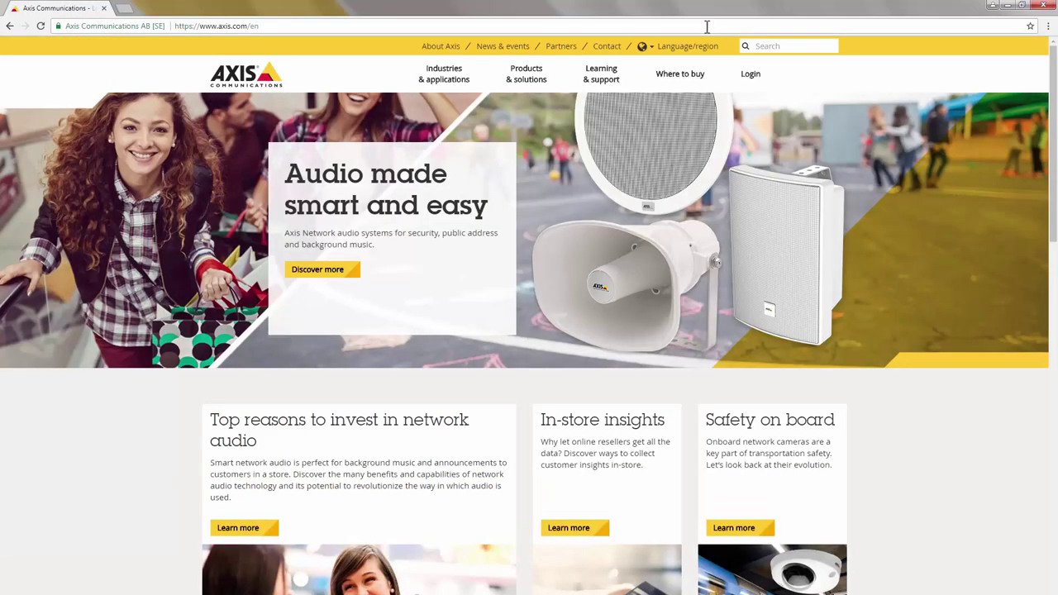
{"action": "left_click", "coordinate": [748, 78]}
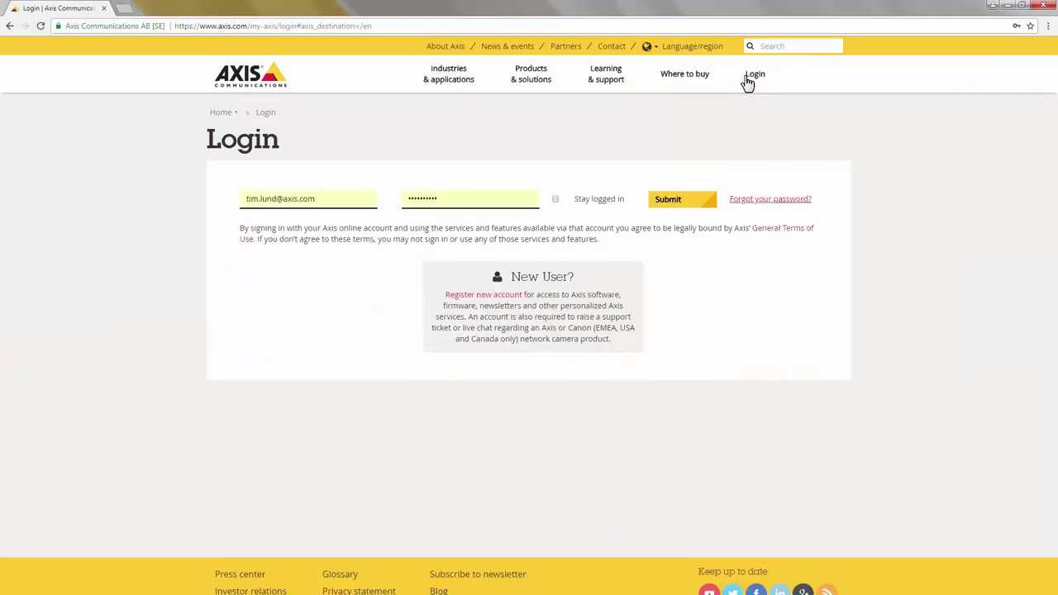
{"action": "left_click", "coordinate": [306, 198]}
{"action": "key", "text": "Tab"}
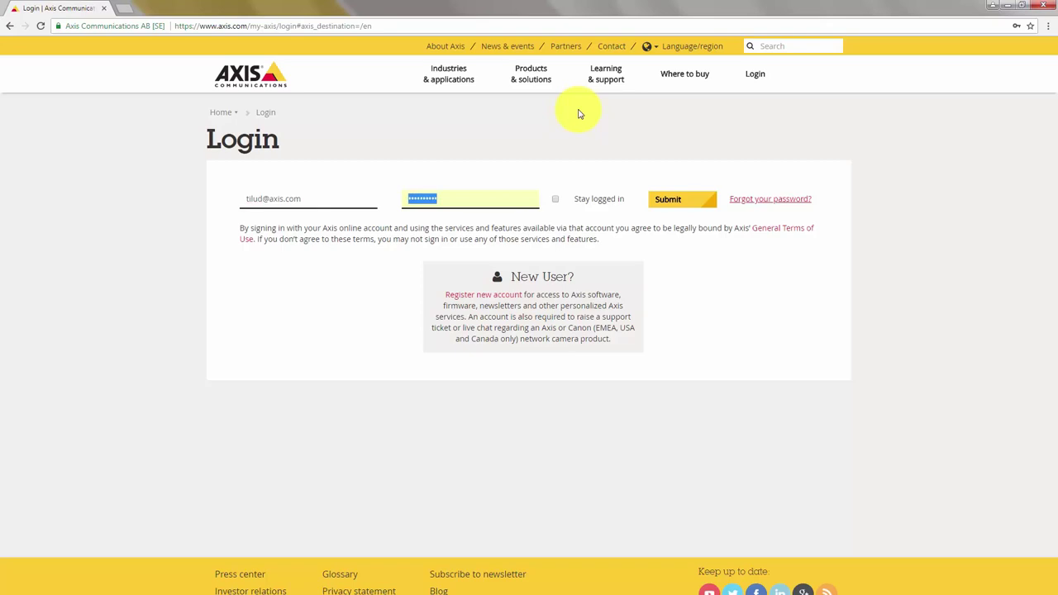
{"action": "type", "text": "••"}
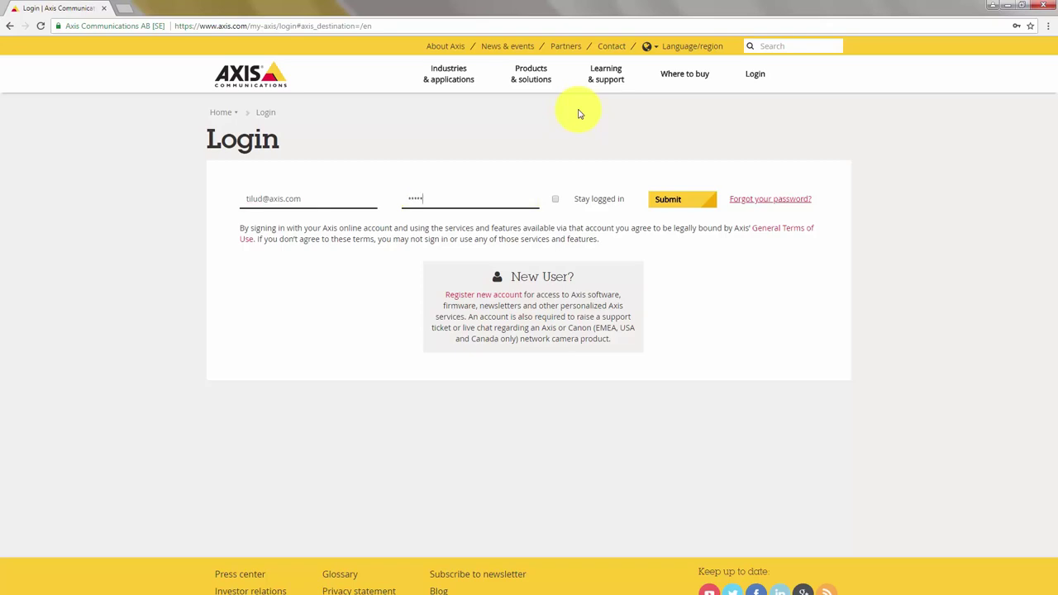
{"action": "key", "text": "Return"}
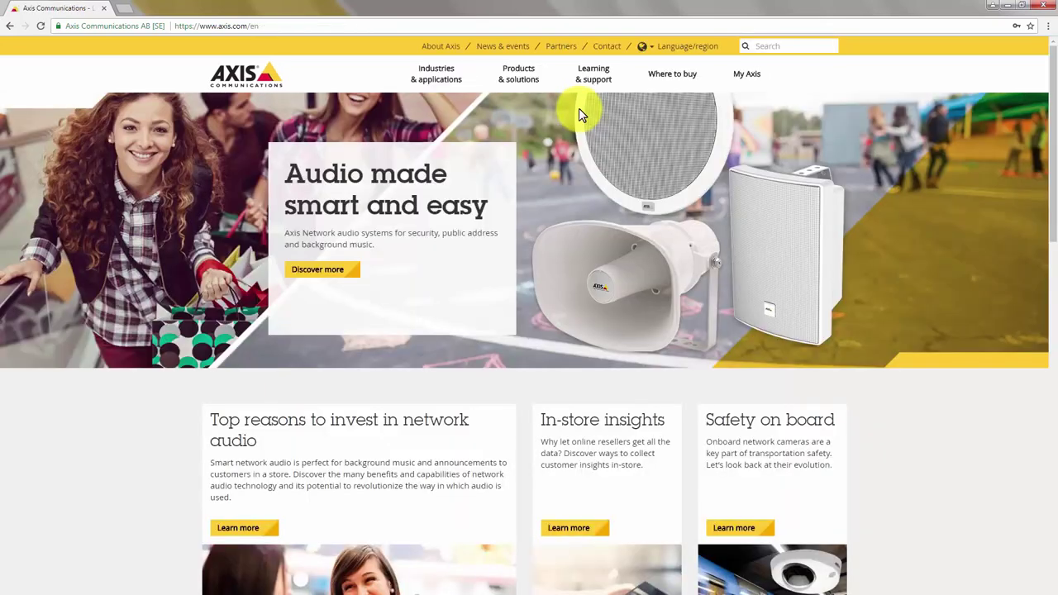
Go from My Axis to the Partner Pages and open the Axis Store Reporter setup page.
{"action": "left_click", "coordinate": [741, 81]}
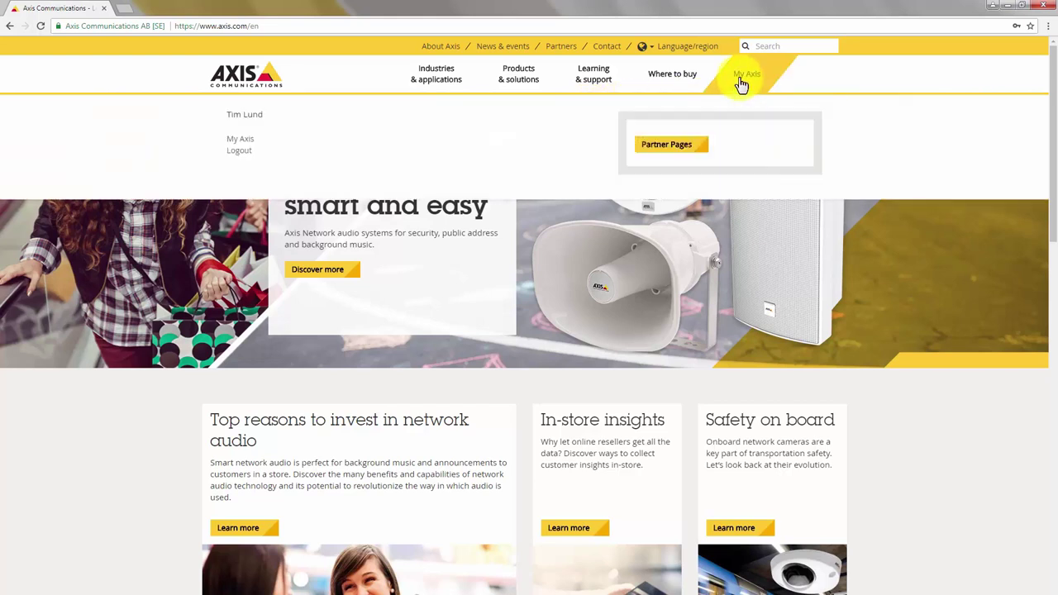
{"action": "left_click", "coordinate": [676, 146]}
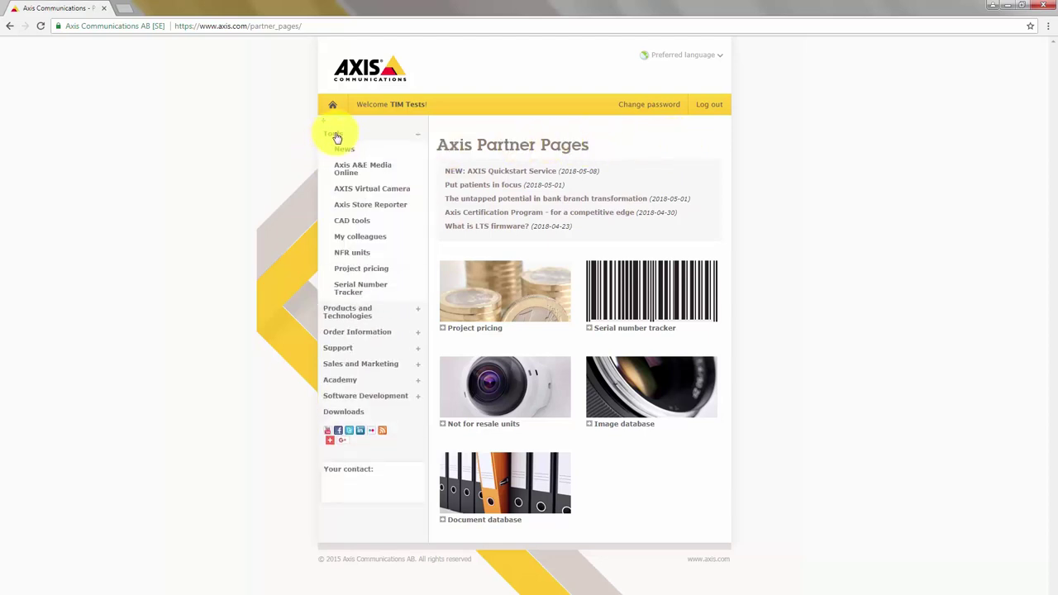
{"action": "left_click", "coordinate": [351, 207]}
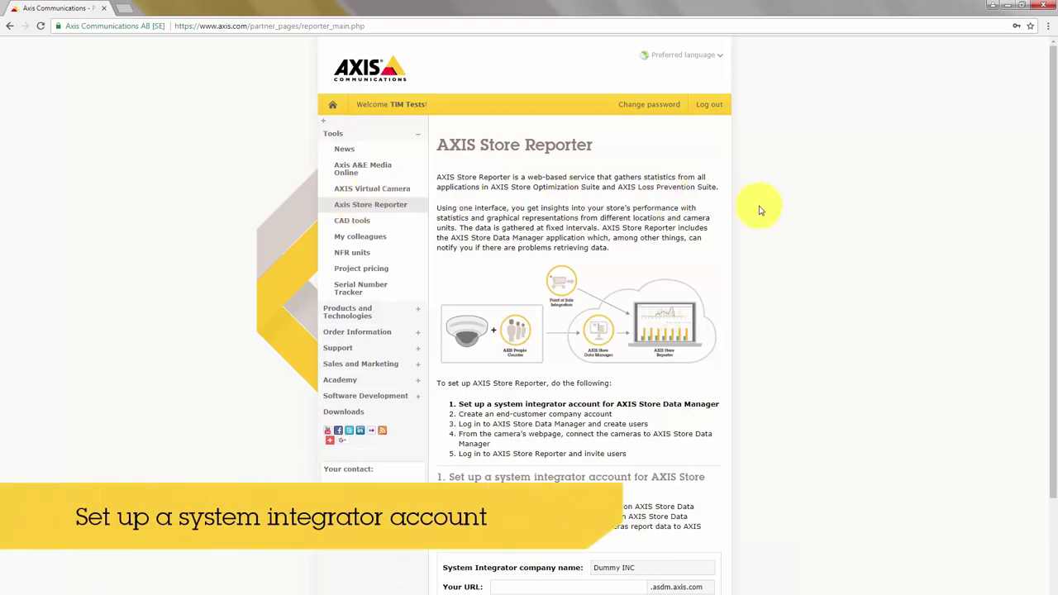
{"action": "scroll", "coordinate": [759, 216], "scroll_direction": "down", "scroll_amount": 2}
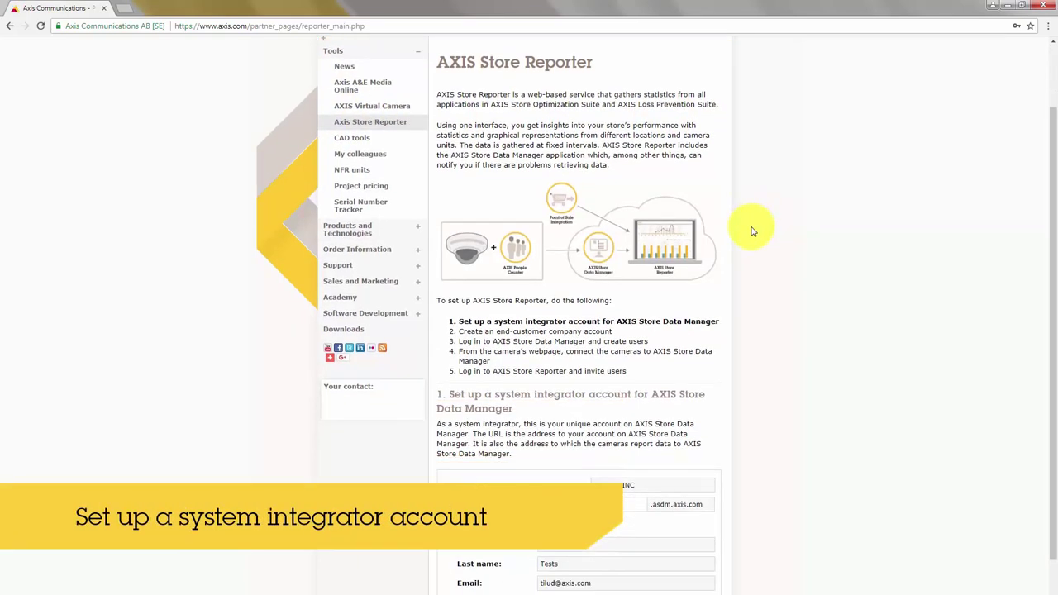
{"action": "scroll", "coordinate": [752, 230], "scroll_direction": "down", "scroll_amount": 2}
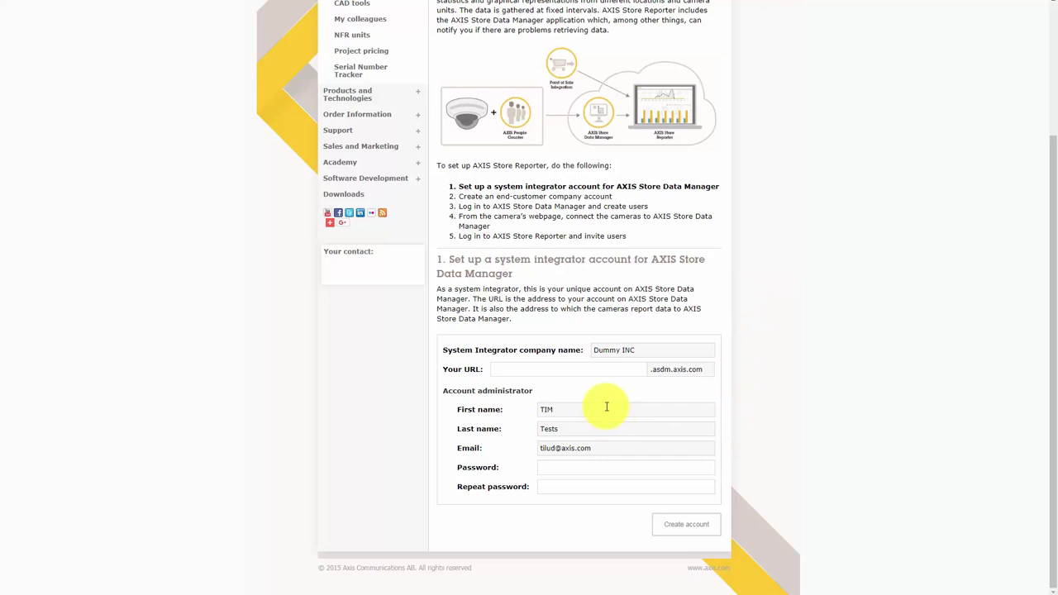
Enter URL dummyinc with the administrator password twice and create the integrator account.
{"action": "left_click", "coordinate": [614, 368]}
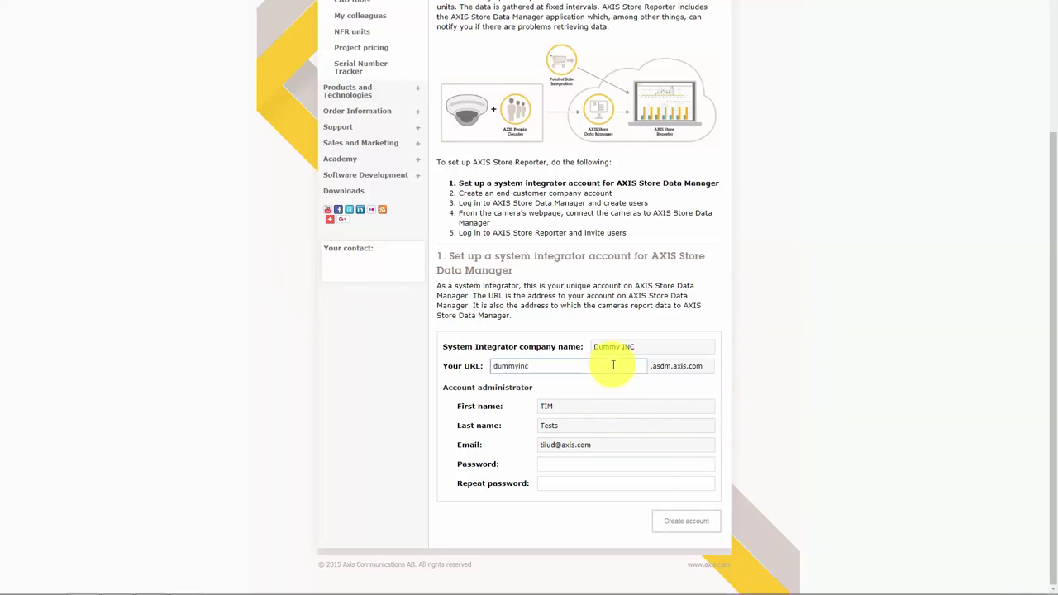
{"action": "left_click", "coordinate": [601, 463]}
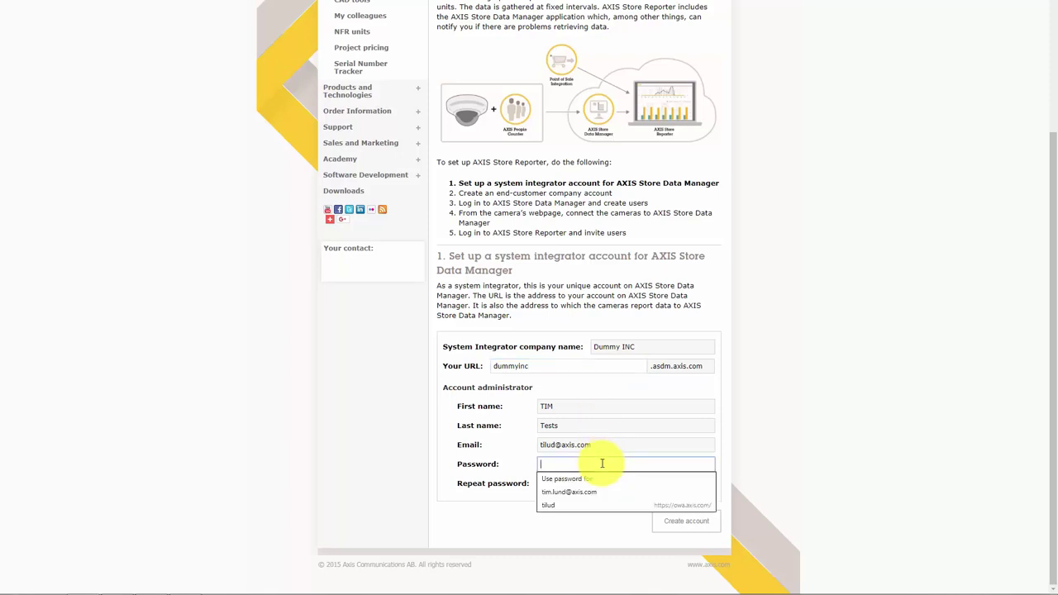
{"action": "type", "text": "••"}
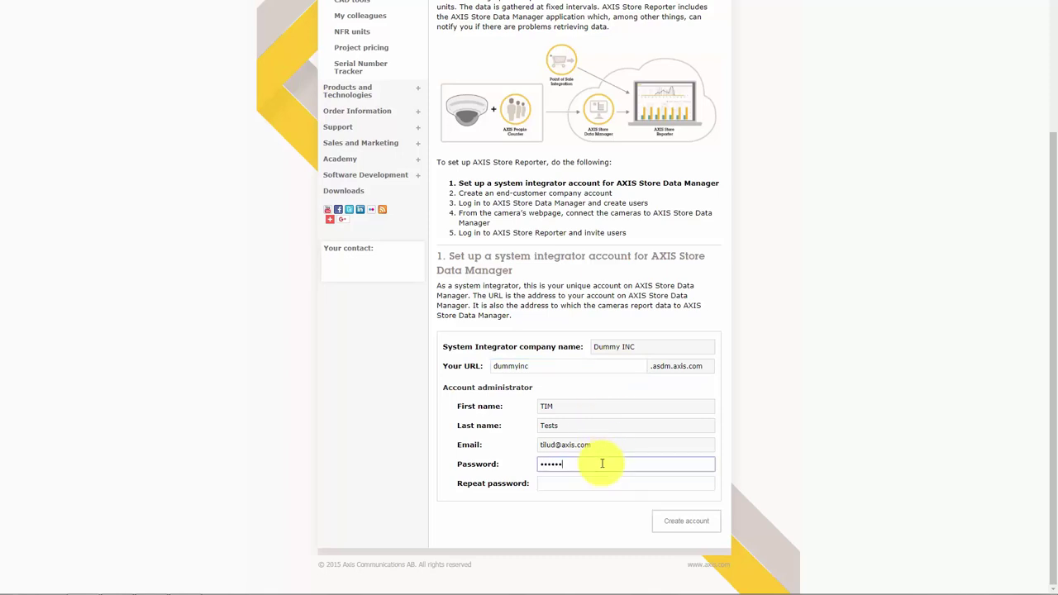
{"action": "key", "text": "Tab"}
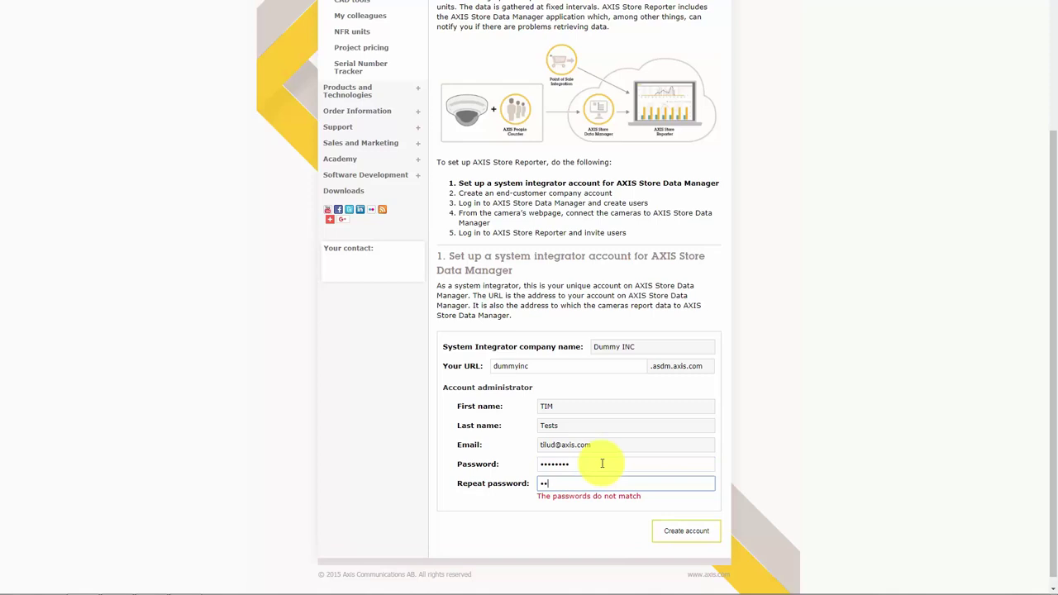
{"action": "type", "text": "••••••••"}
{"action": "left_click", "coordinate": [689, 538]}
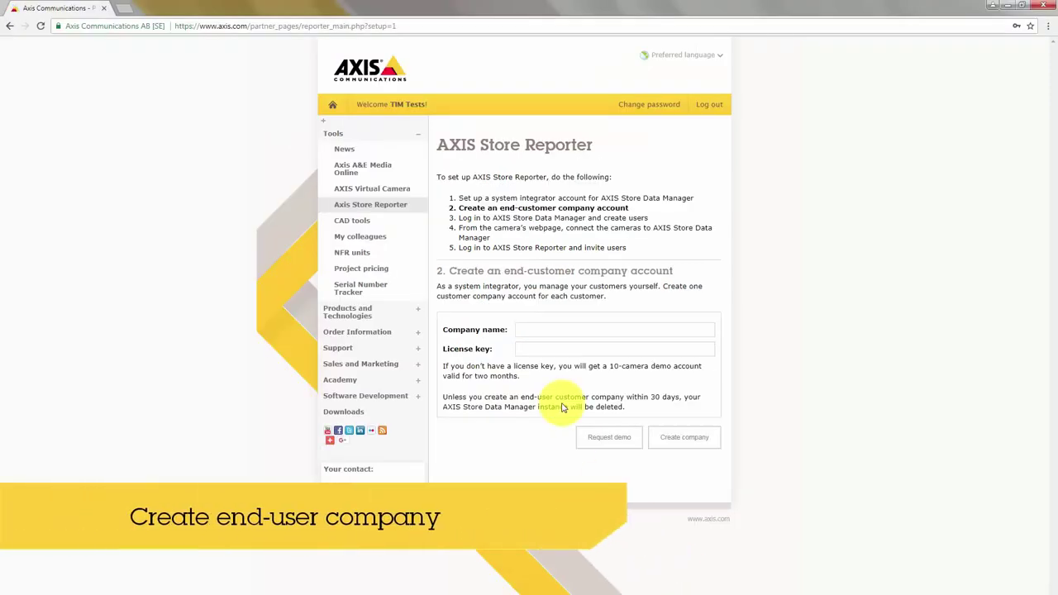
Name the end-customer company Dummy Inc and request a demo licence.
{"action": "left_click", "coordinate": [542, 331]}
{"action": "type", "text": "Dummy Inc"}
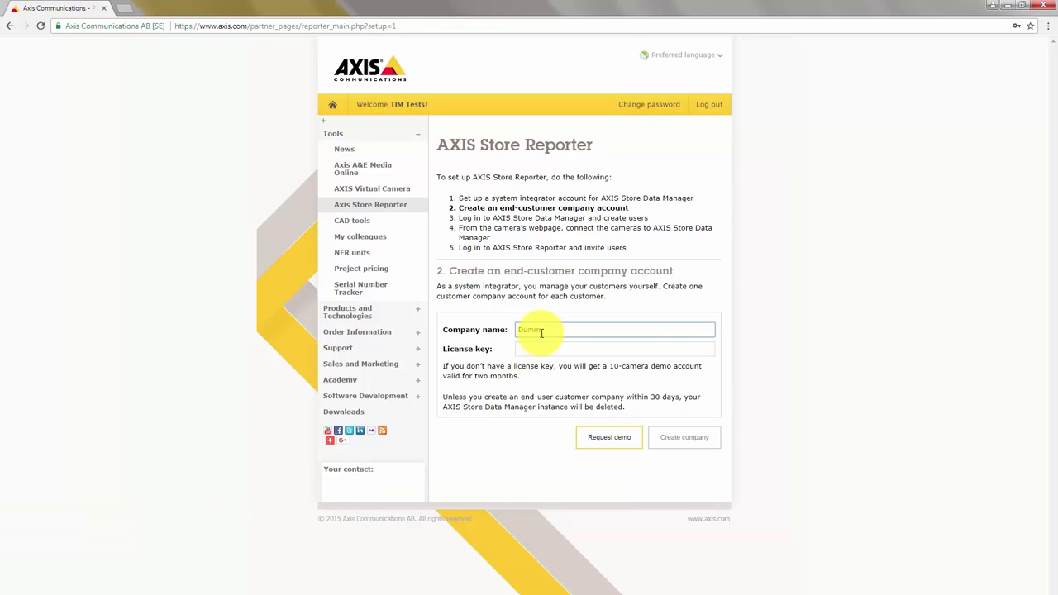
{"action": "left_click", "coordinate": [612, 439]}
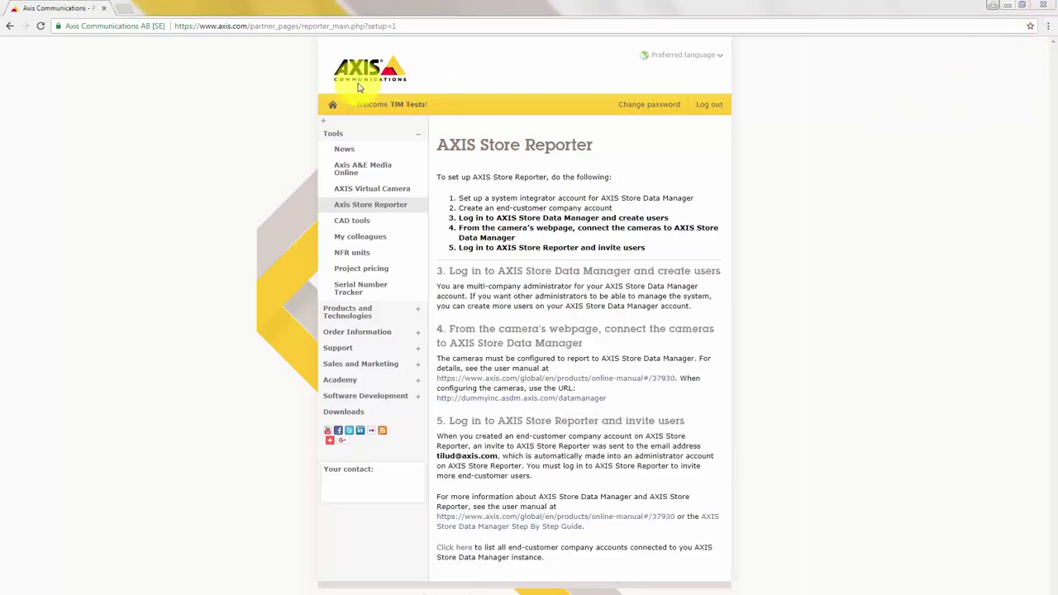
Open dummyinc.asdm.axis.com/datamanager in a new tab, end the tour, and show the user menu.
{"action": "key", "text": "ctrl+t"}
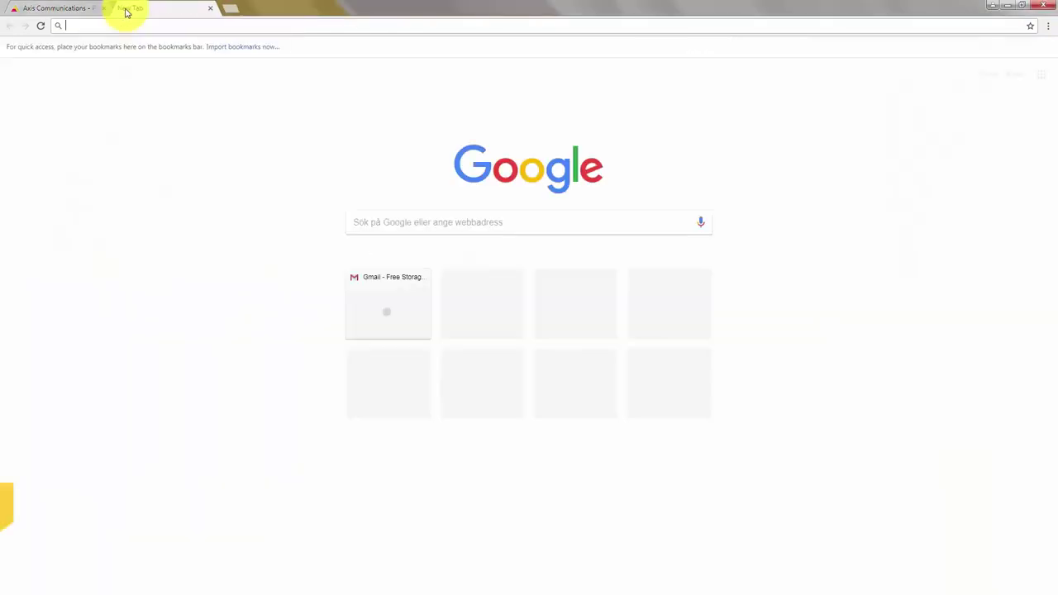
{"action": "type", "text": "dummyinc"}
{"action": "key", "text": "Return"}
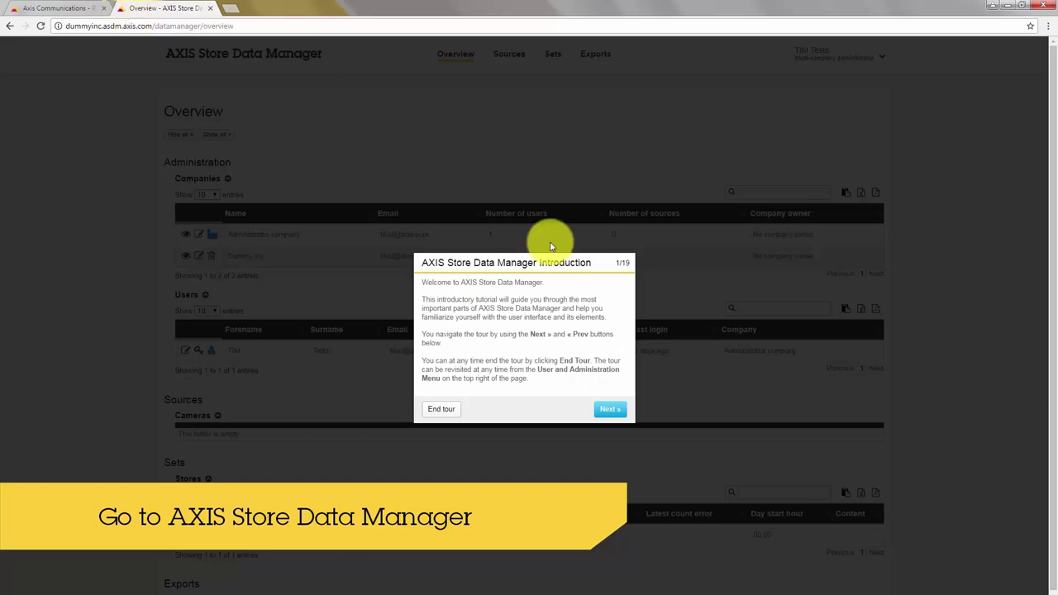
{"action": "left_click", "coordinate": [438, 411]}
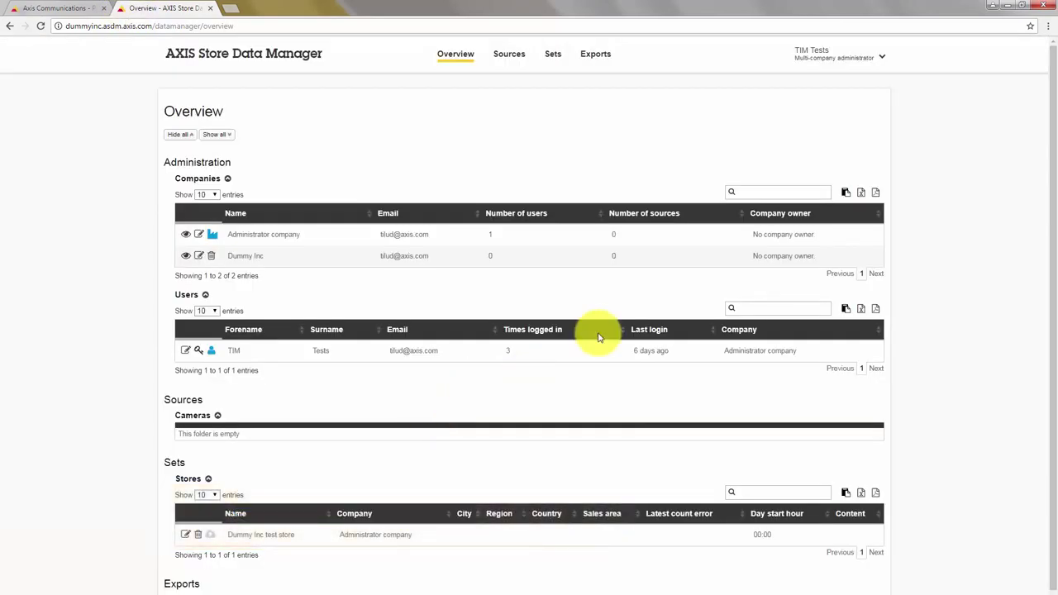
{"action": "left_click", "coordinate": [811, 53]}
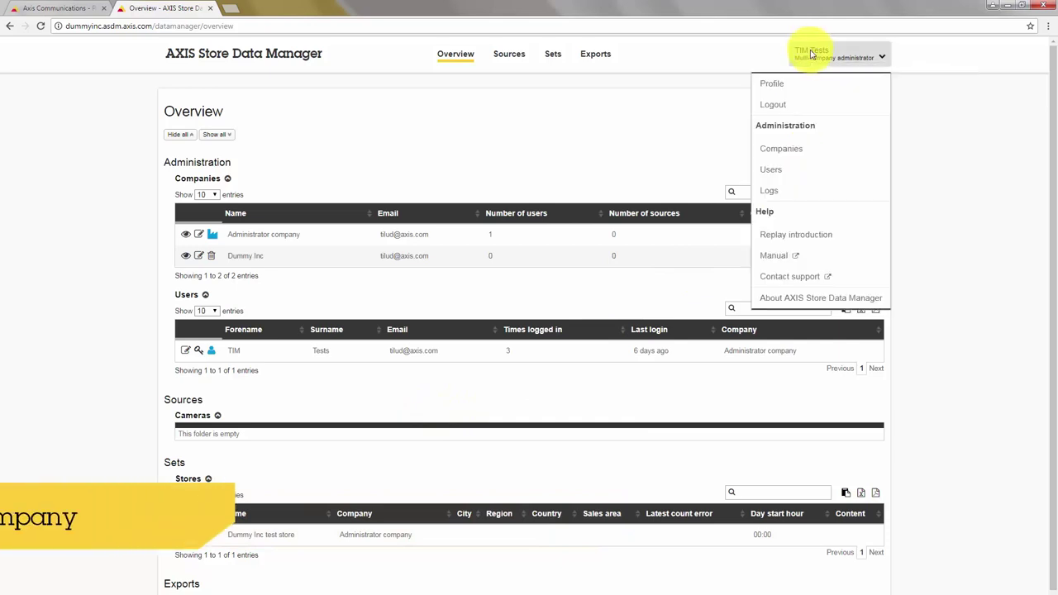
Start a new user, entering forename, surname, company Dummy Inc and the user's e-mail.
{"action": "left_click", "coordinate": [789, 171]}
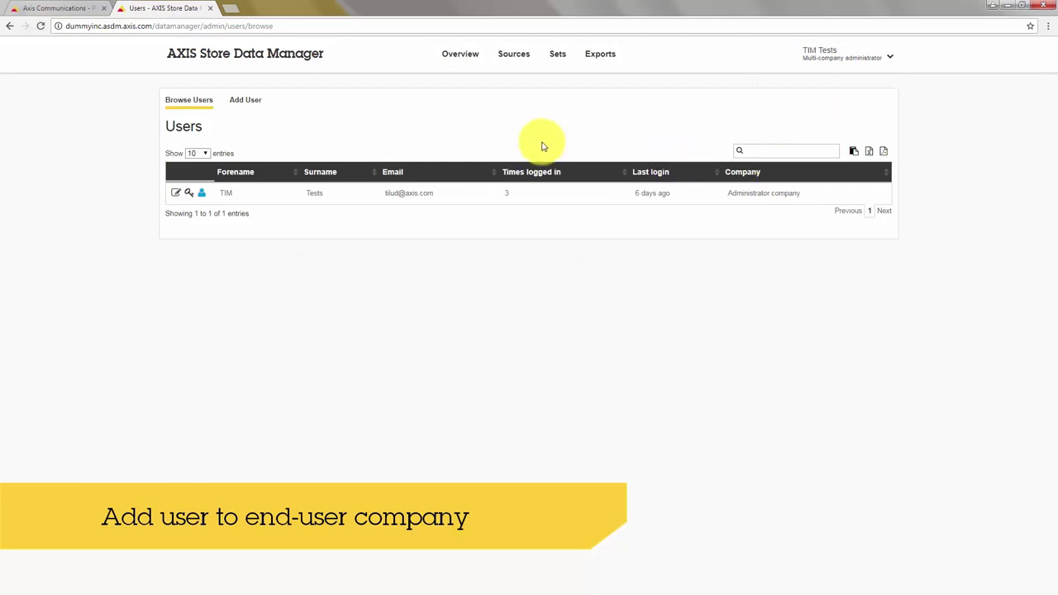
{"action": "left_click", "coordinate": [243, 105]}
{"action": "left_click", "coordinate": [548, 184]}
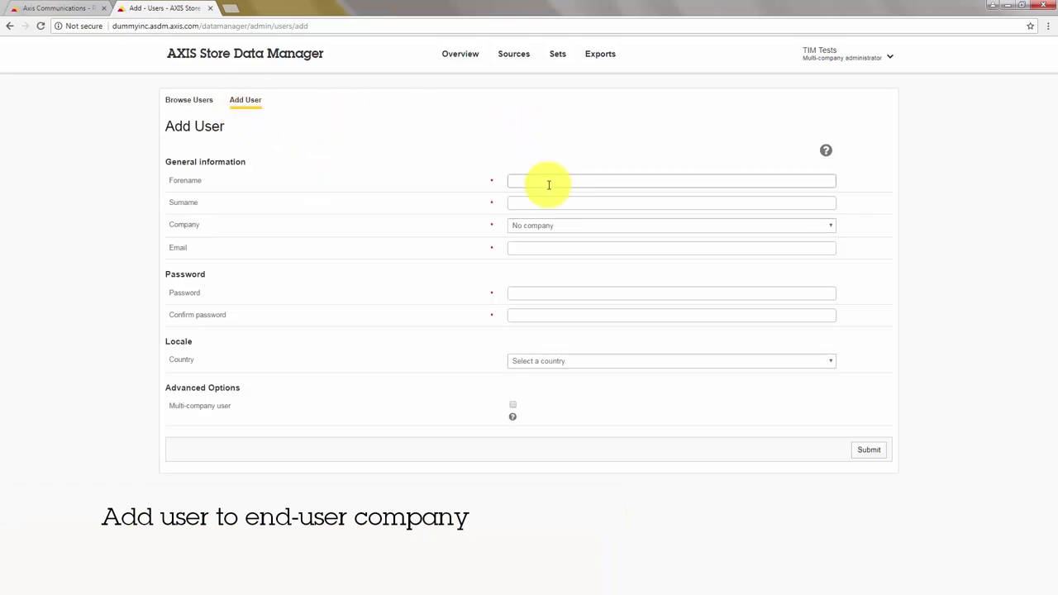
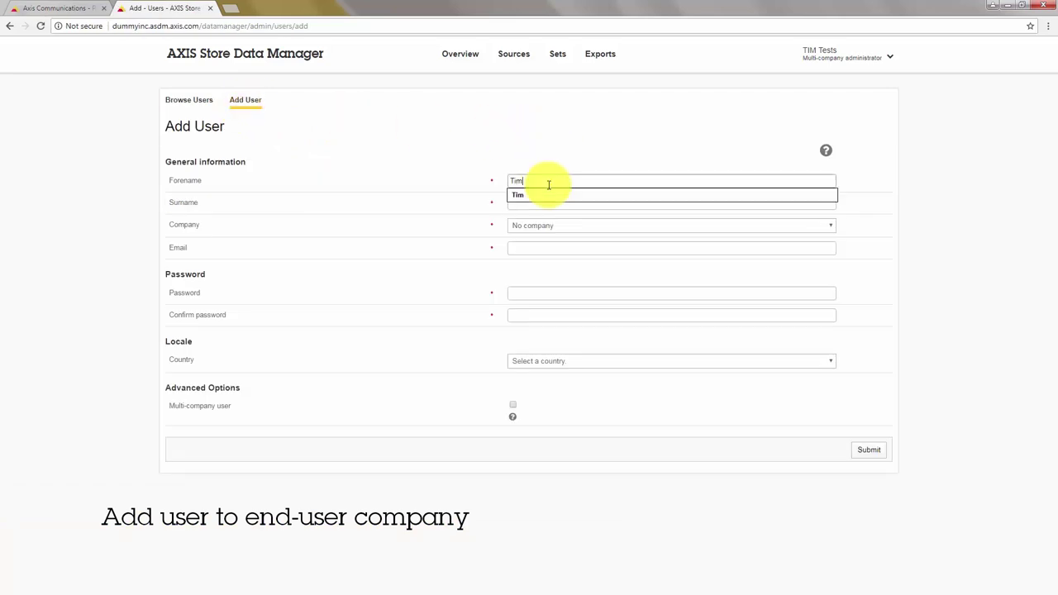
{"action": "key", "text": "Tab"}
{"action": "key", "text": "Tab"}
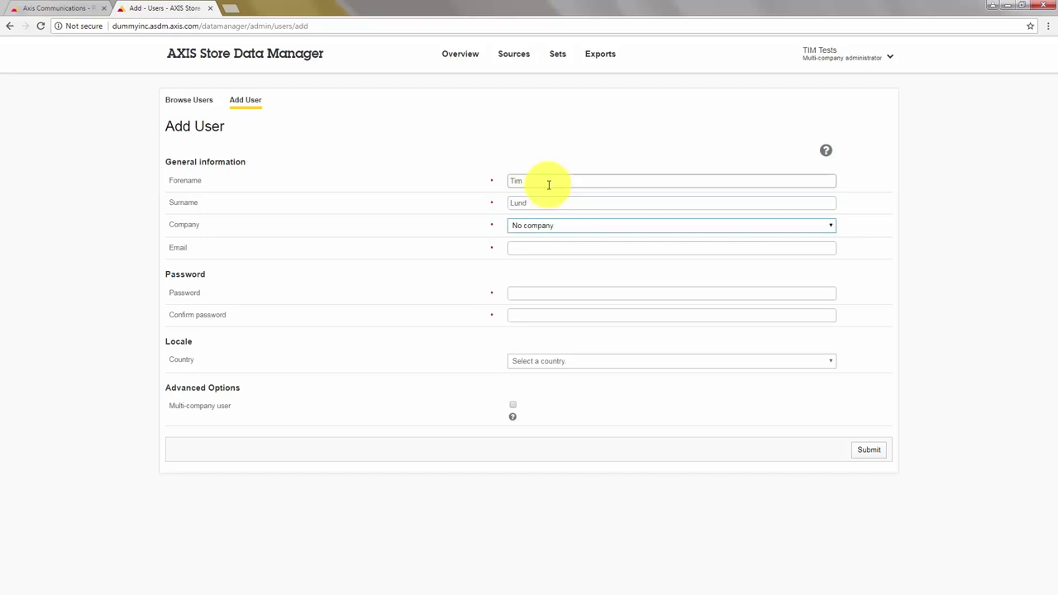
{"action": "key", "text": "Down"}
{"action": "key", "text": "Down"}
{"action": "key", "text": "Tab"}
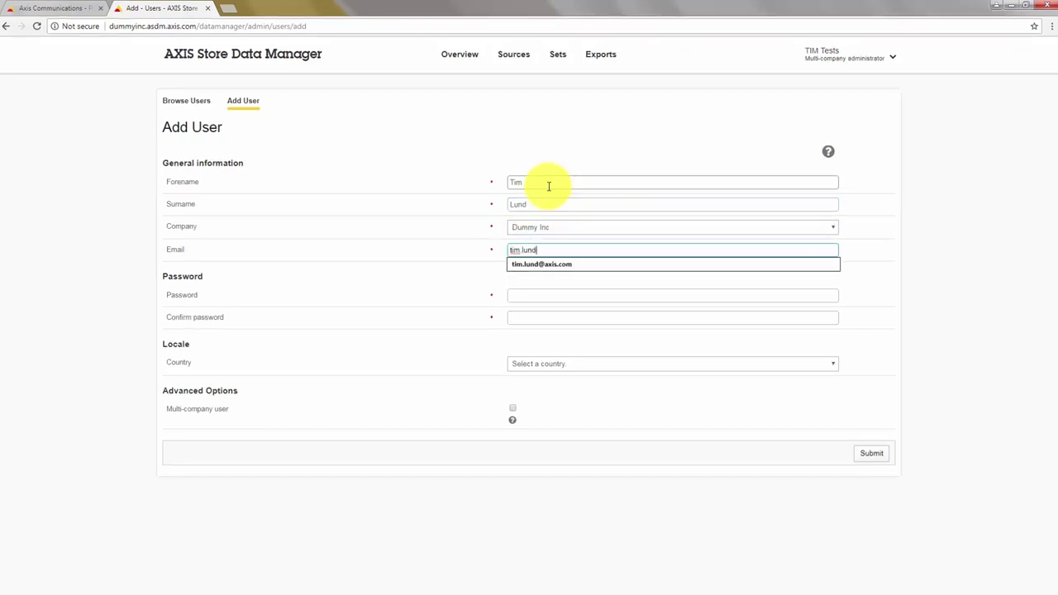
Set and confirm the user's password, choose Sweden as country, and submit.
{"action": "left_click", "coordinate": [561, 294]}
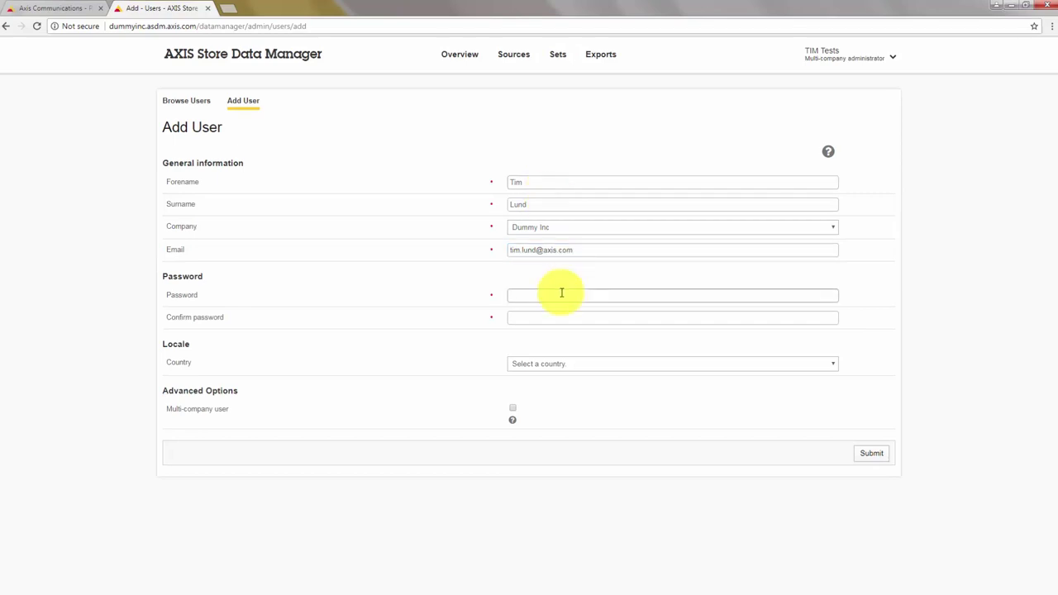
{"action": "key", "text": "Tab"}
{"action": "type", "text": "••••••••••"}
{"action": "left_click", "coordinate": [573, 362]}
{"action": "type", "text": "swe"}
{"action": "key", "text": "Return"}
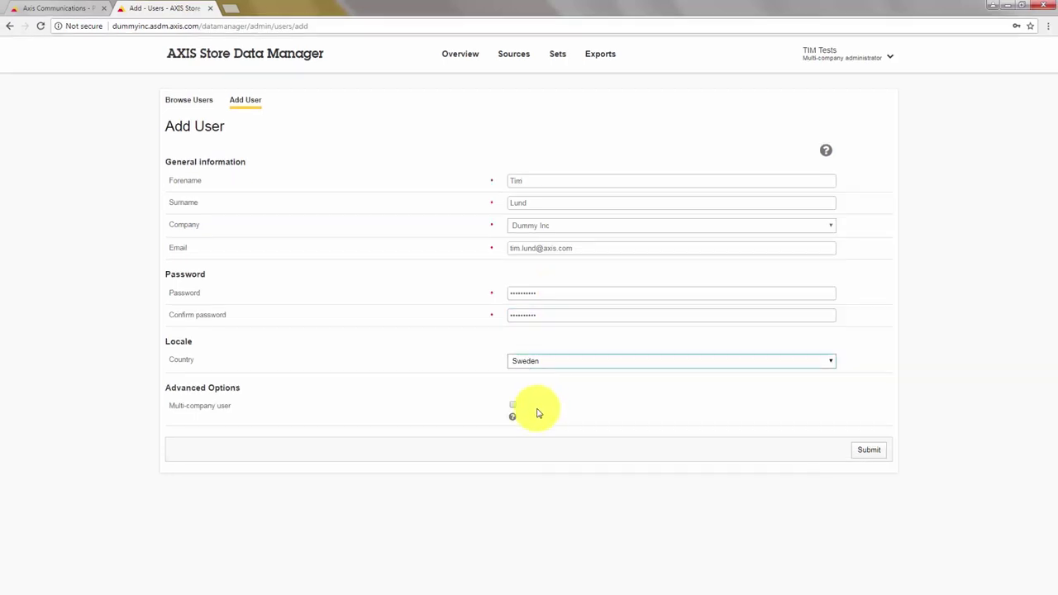
{"action": "left_click", "coordinate": [869, 450]}
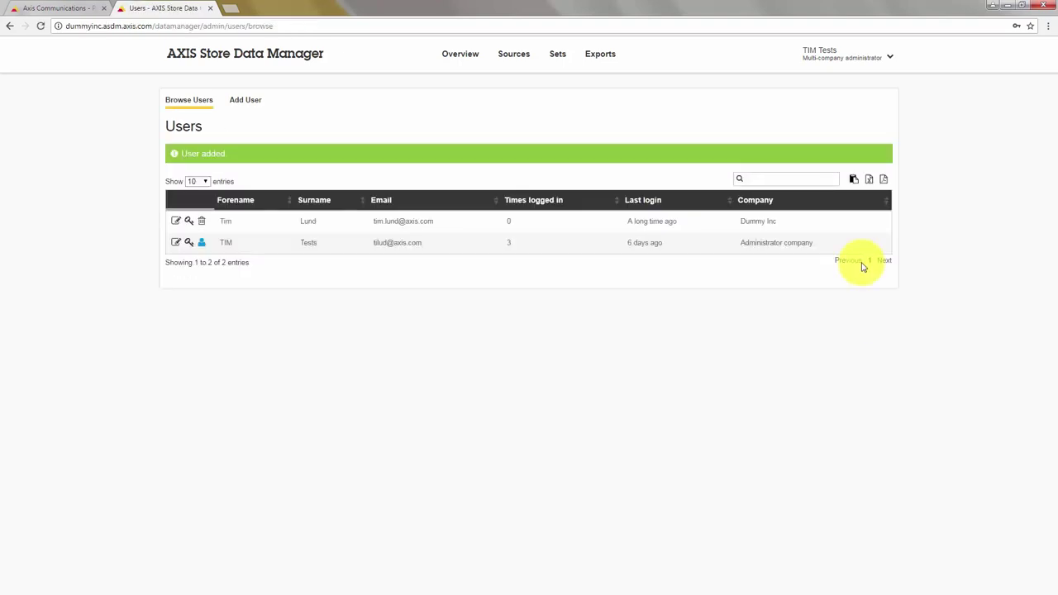
{"action": "left_click", "coordinate": [468, 61]}
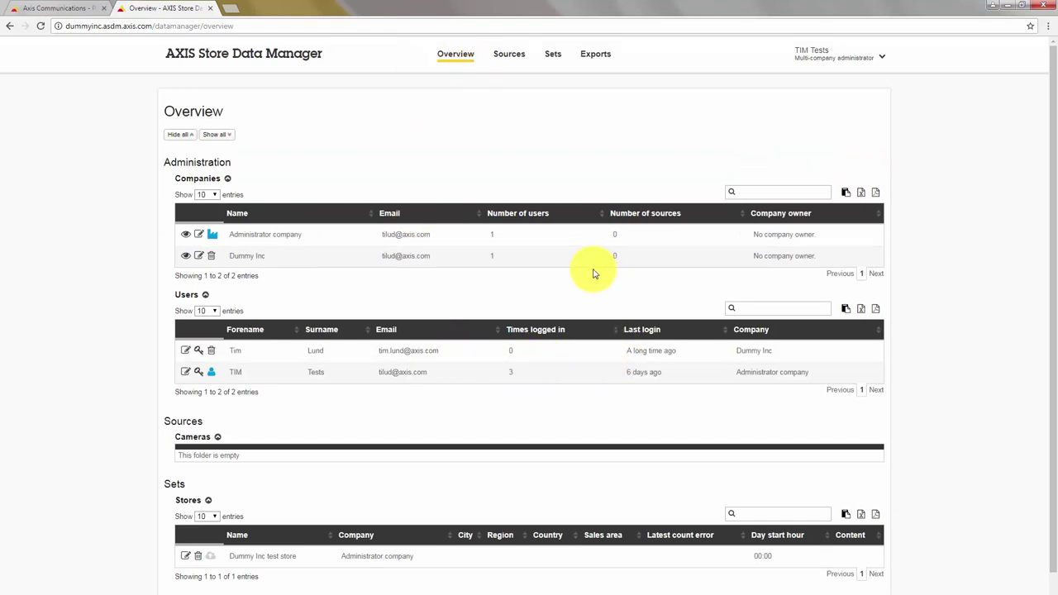
Add root folder DummyIncRoot owned by Dummy Inc with connections enabled.
{"action": "left_click", "coordinate": [507, 57]}
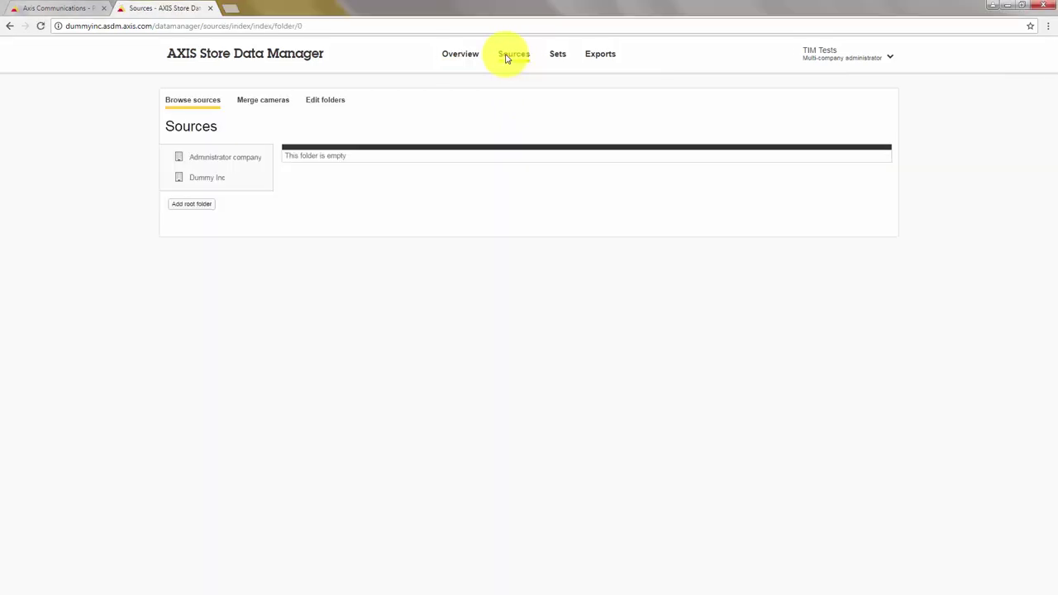
{"action": "left_click", "coordinate": [198, 207]}
{"action": "left_click", "coordinate": [574, 184]}
{"action": "type", "text": "DummyInc"}
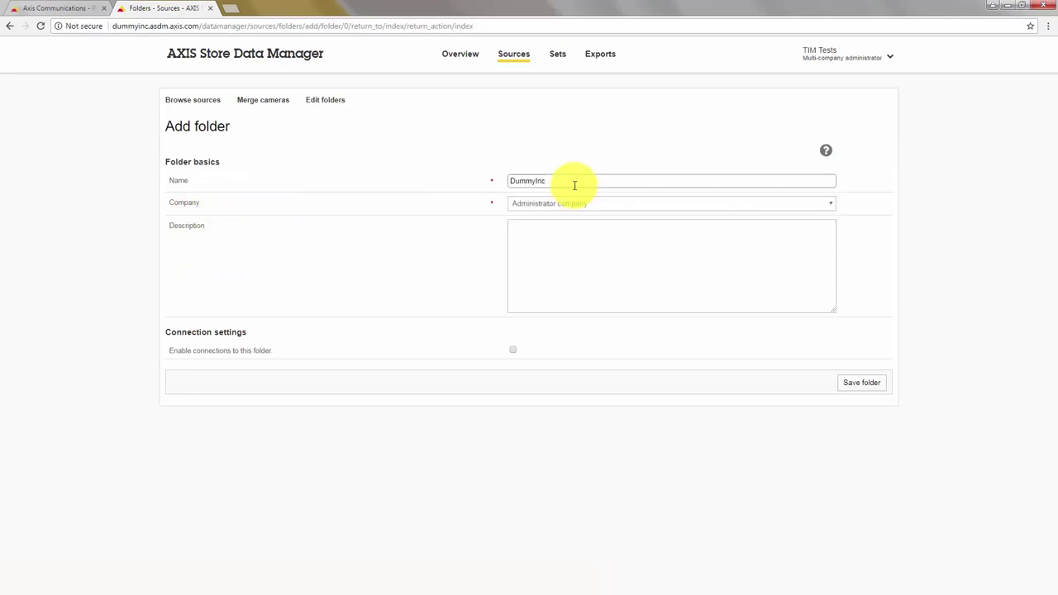
{"action": "key", "text": "Tab"}
{"action": "key", "text": "Down"}
{"action": "key", "text": "Tab"}
{"action": "left_click", "coordinate": [512, 350]}
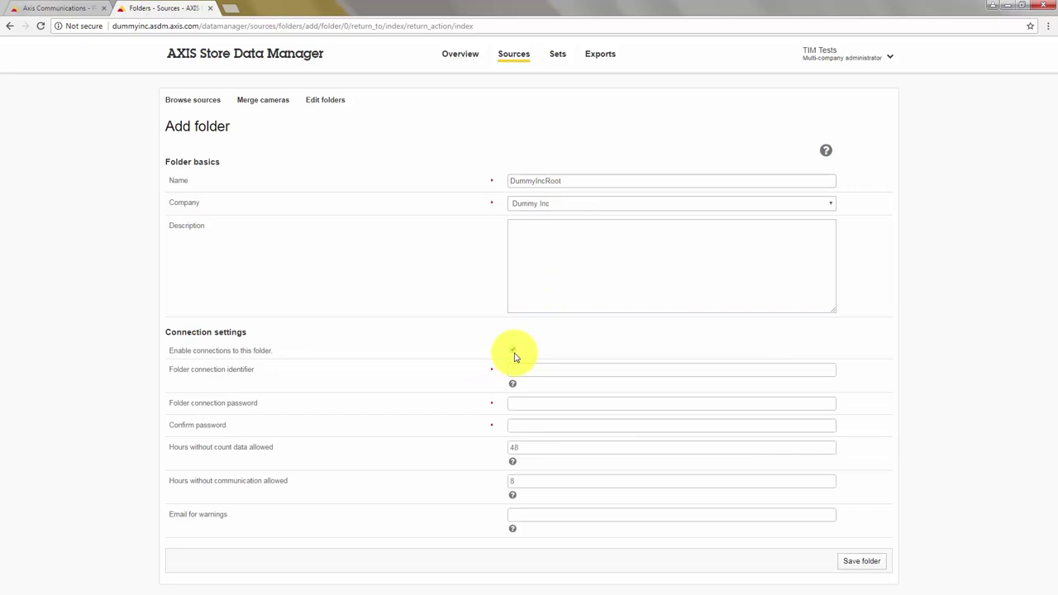
Fill identifier DummyInc, the connection password twice and the warnings e-mail, then save the folder.
{"action": "left_click", "coordinate": [526, 370]}
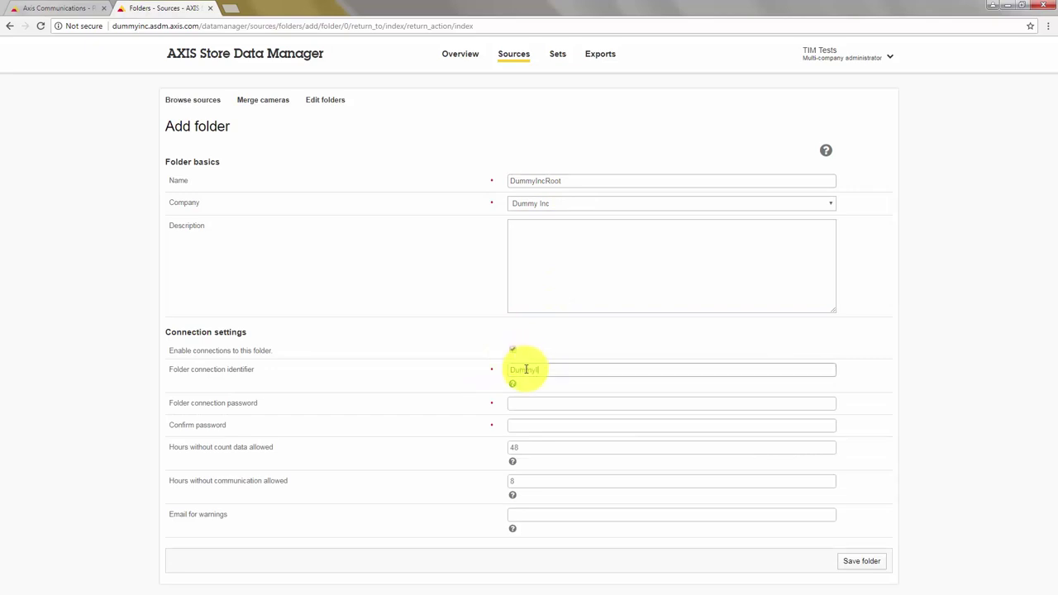
{"action": "key", "text": "Tab"}
{"action": "type", "text": "test"}
{"action": "key", "text": "Tab"}
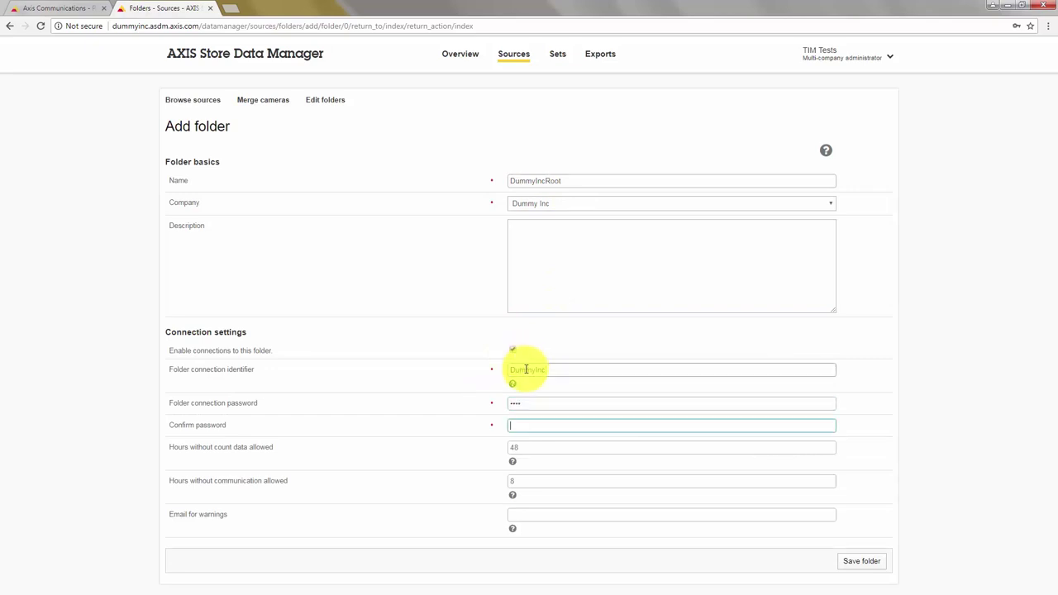
{"action": "type", "text": "test"}
{"action": "left_click", "coordinate": [544, 516]}
{"action": "type", "text": "ti"}
{"action": "left_click", "coordinate": [545, 527]}
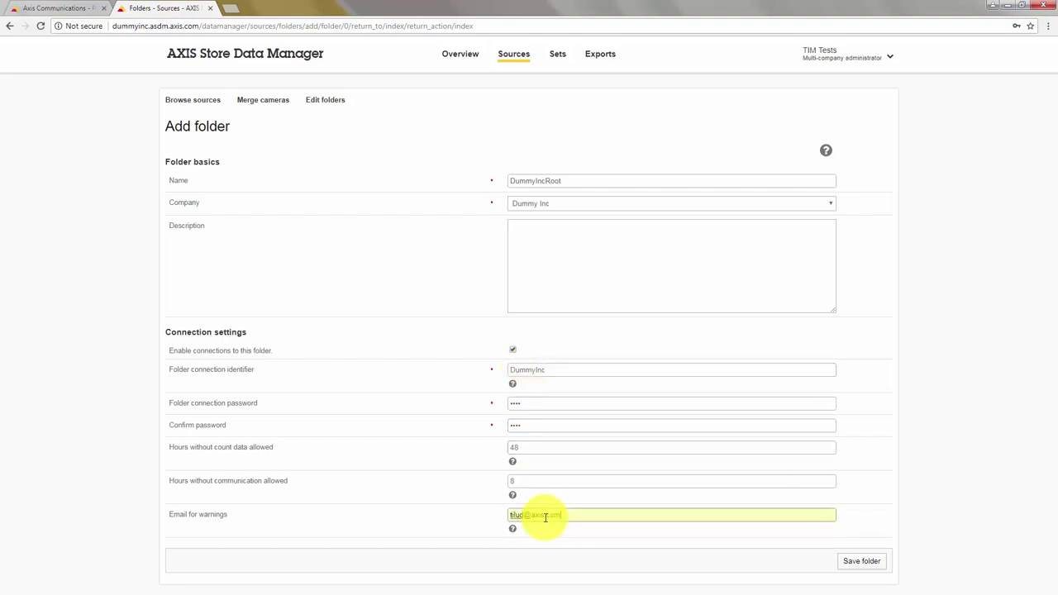
{"action": "left_click", "coordinate": [862, 565]}
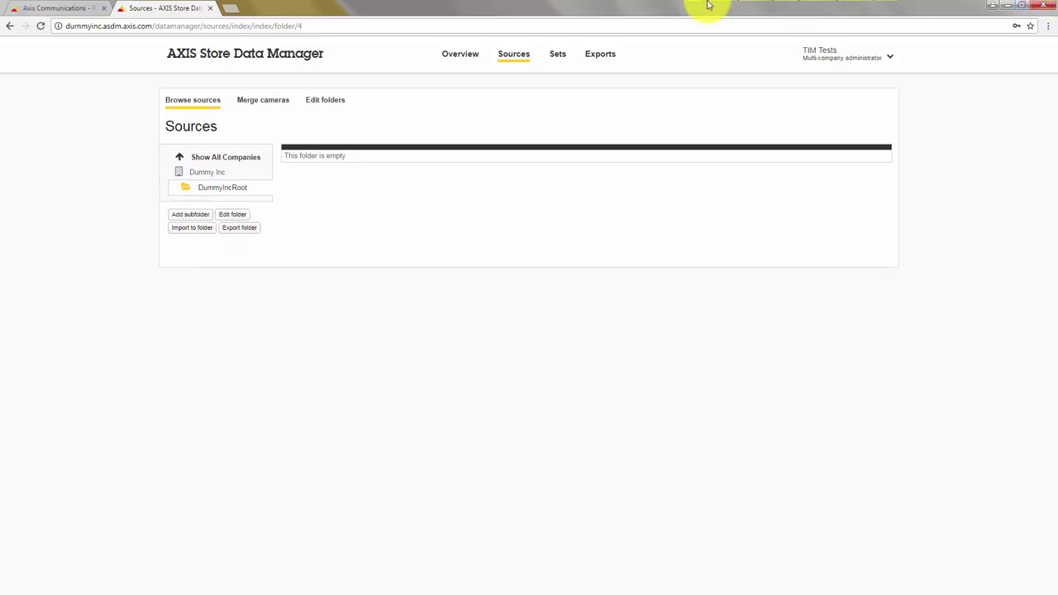
Load the camera at 10.13.24.93 in a new tab and maximise the browser window.
{"action": "left_click", "coordinate": [231, 10]}
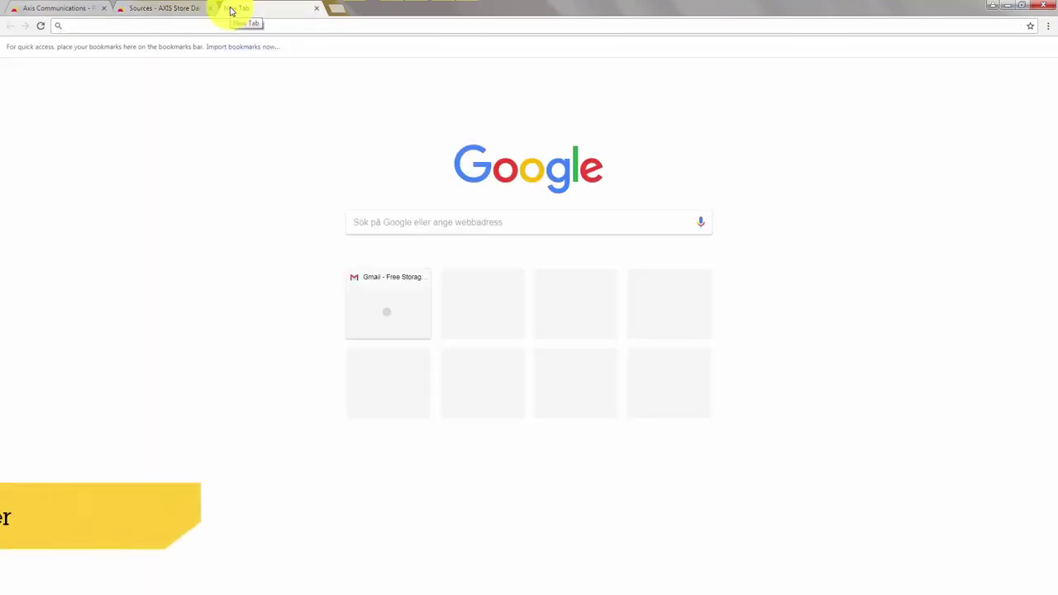
{"action": "type", "text": "10"}
{"action": "key", "text": "Return"}
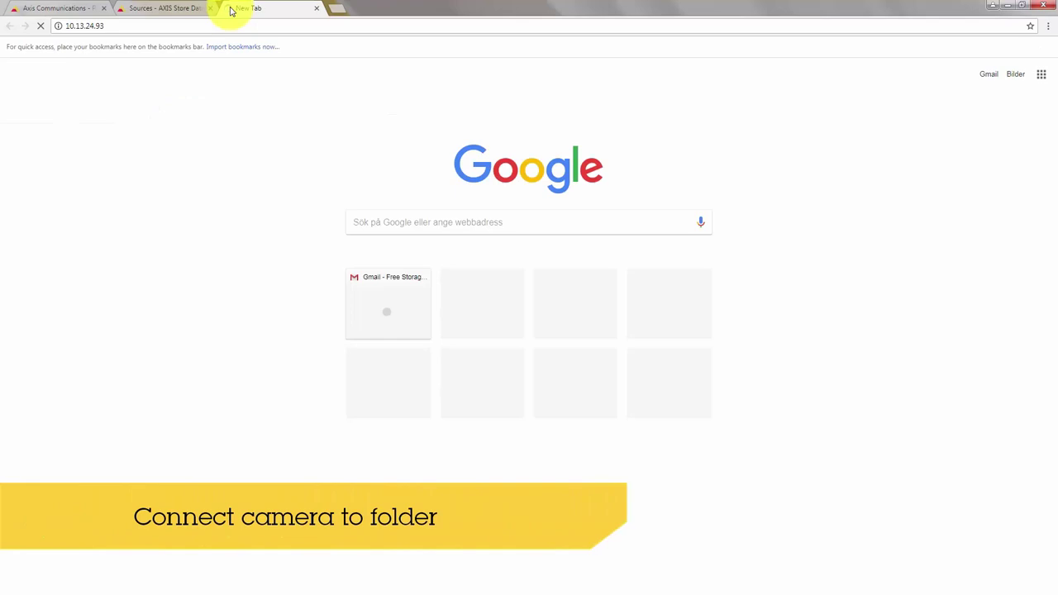
{"action": "left_click", "coordinate": [1019, 5]}
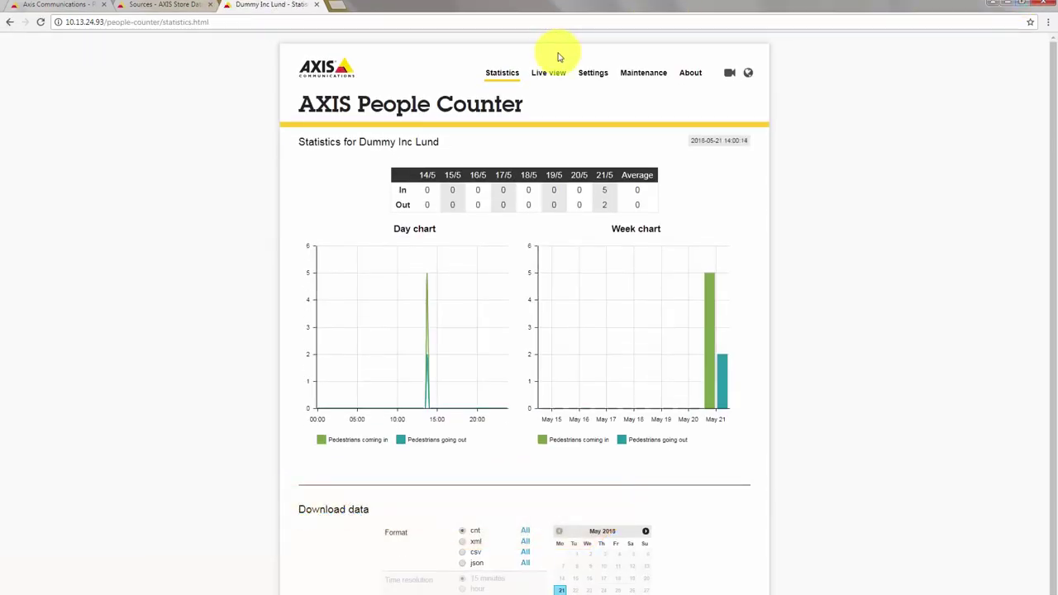
In the camera's Settings, expand Reporting and tick Enabled.
{"action": "left_click", "coordinate": [594, 73]}
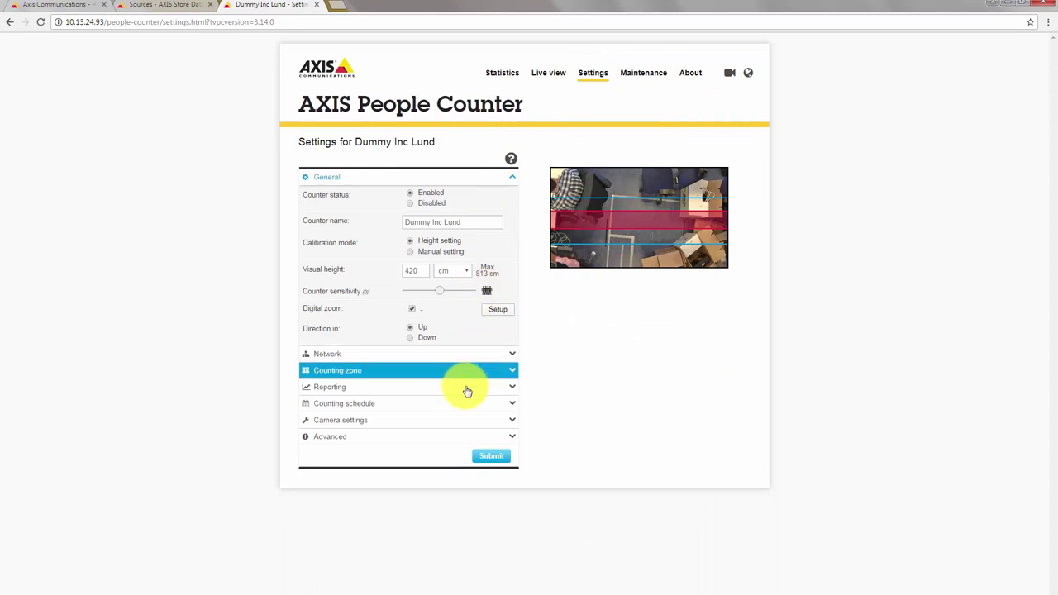
{"action": "left_click", "coordinate": [467, 389]}
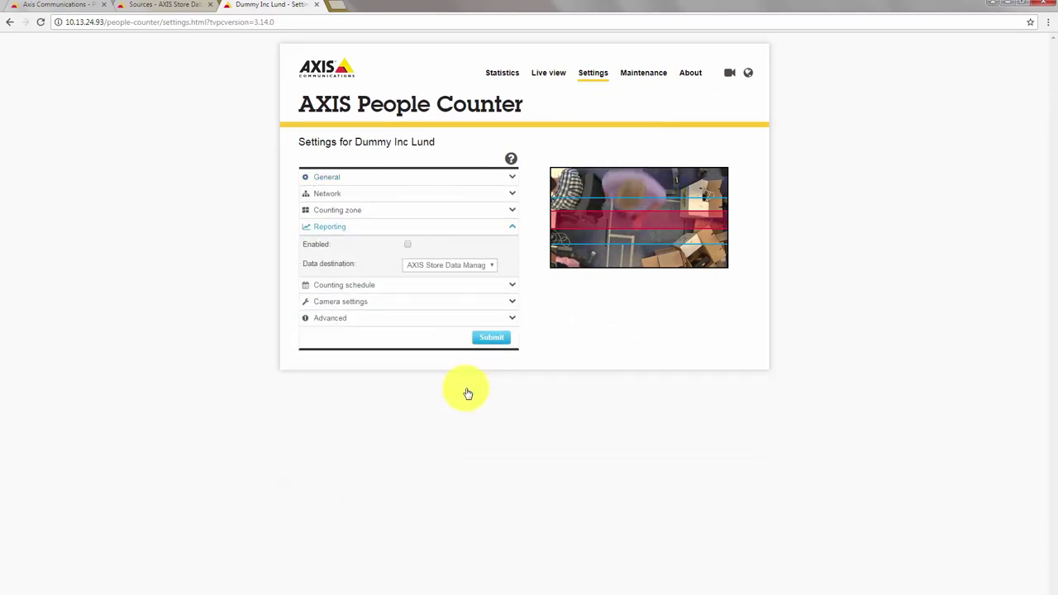
{"action": "left_click", "coordinate": [407, 245]}
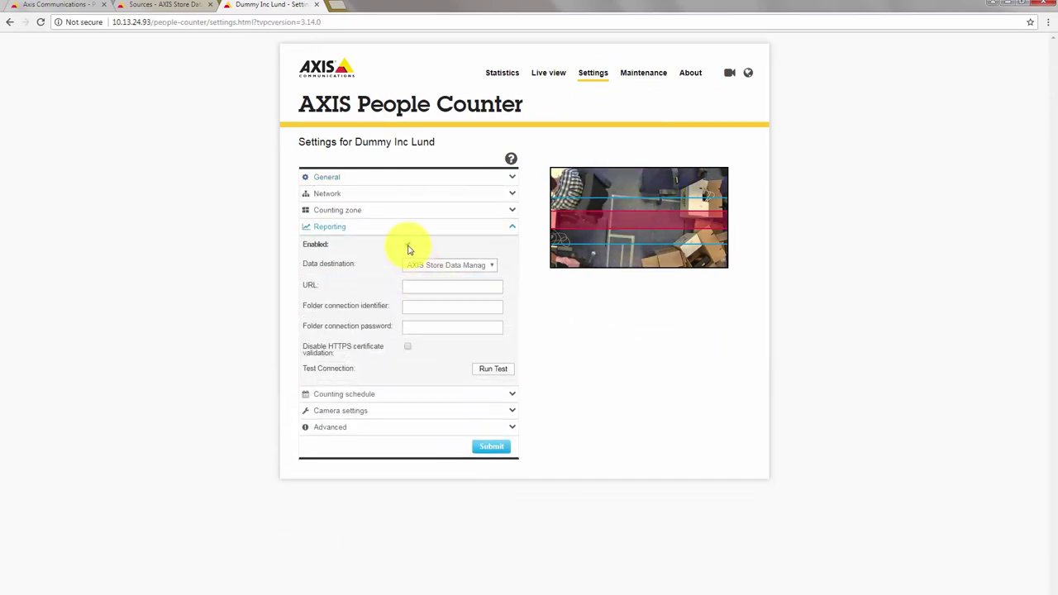
{"action": "left_click", "coordinate": [418, 286]}
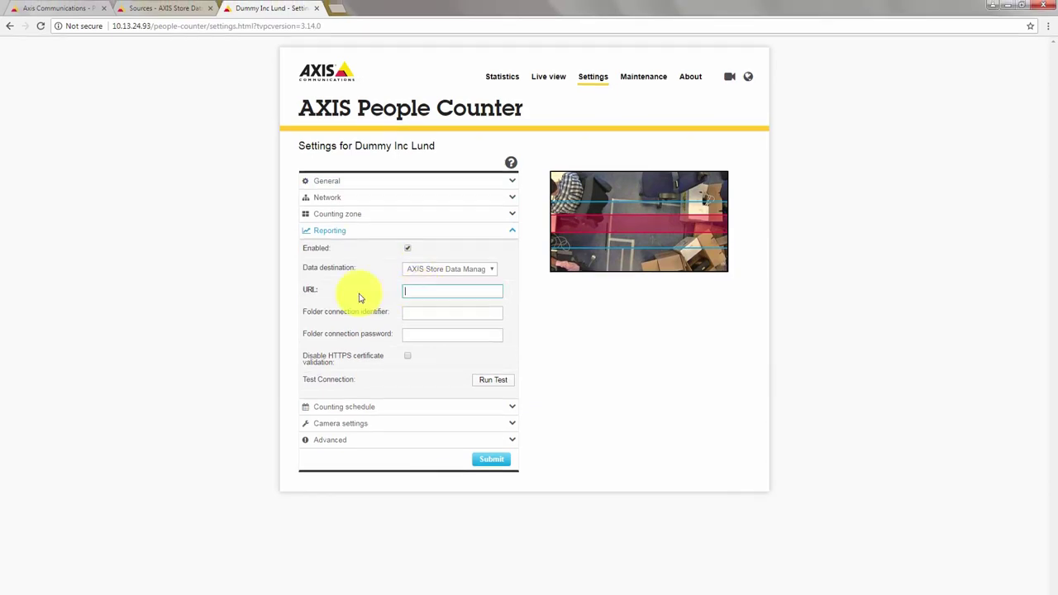
Copy the data manager URL from the Store Reporter page into the camera's URL field.
{"action": "left_click", "coordinate": [81, 8]}
{"action": "left_click_drag", "start_coordinate": [609, 400], "coordinate": [435, 401]}
{"action": "key", "text": "ctrl+c"}
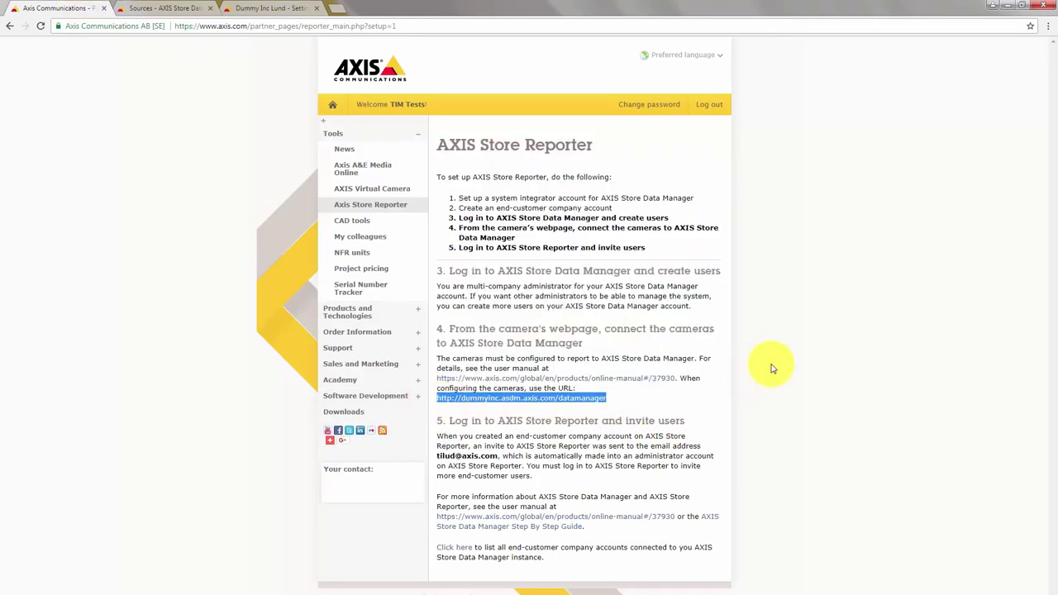
{"action": "left_click", "coordinate": [248, 8]}
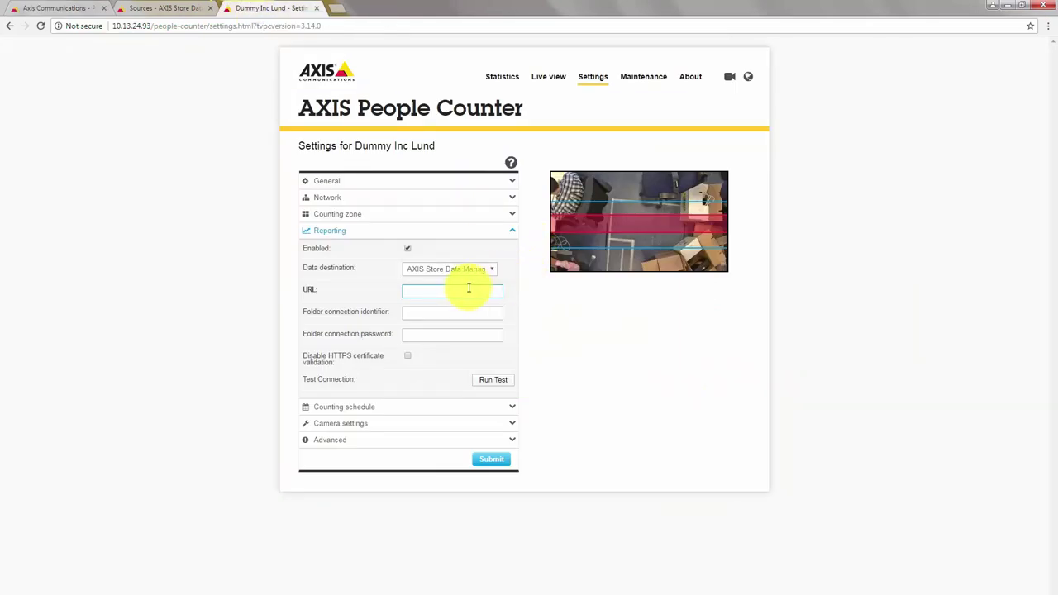
{"action": "key", "text": "ctrl+v"}
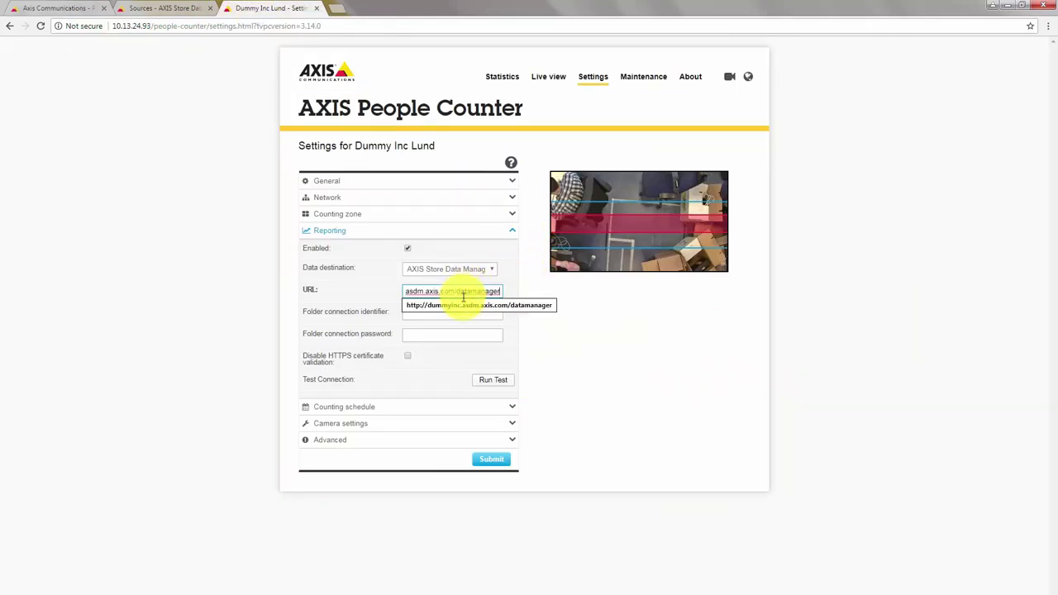
{"action": "left_click", "coordinate": [463, 308]}
{"action": "left_click", "coordinate": [463, 311]}
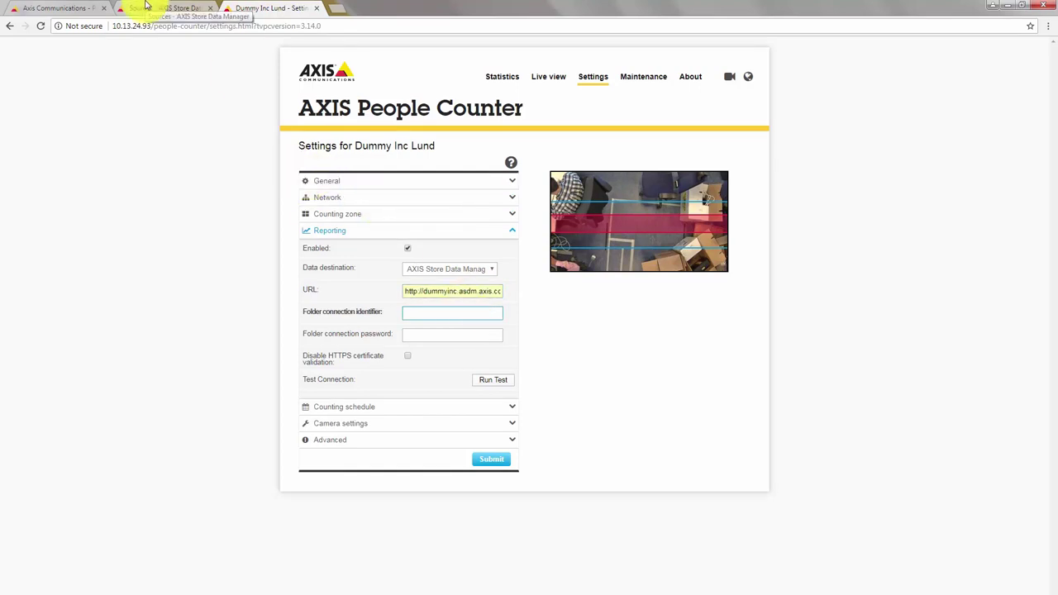
{"action": "left_click", "coordinate": [146, 7]}
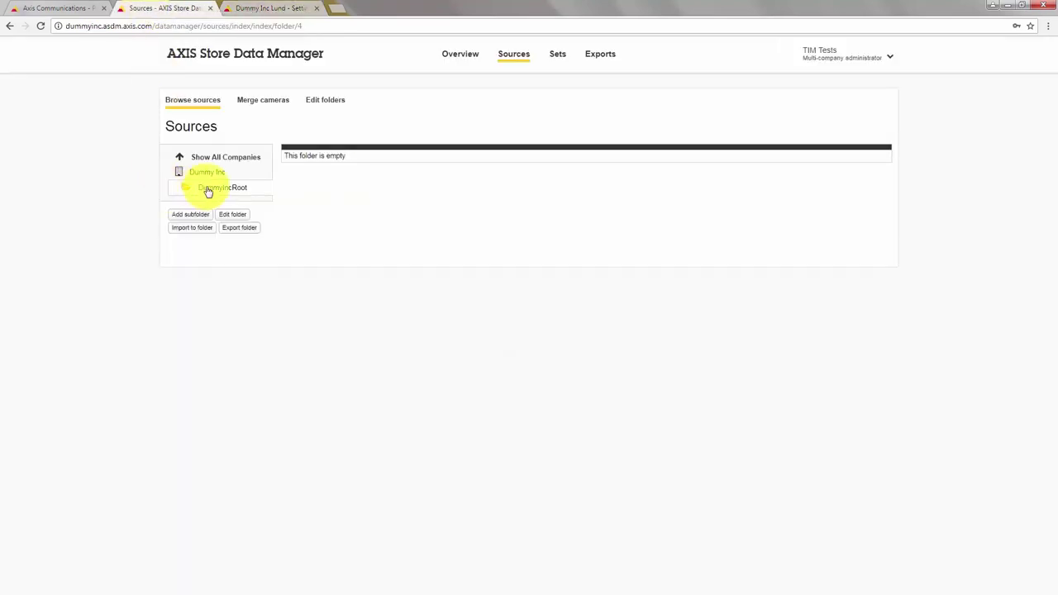
Look up the DummyIncRoot folder's connection settings in the Data Manager sources.
{"action": "left_click_drag", "start_coordinate": [208, 192], "coordinate": [213, 197]}
{"action": "left_click", "coordinate": [228, 215]}
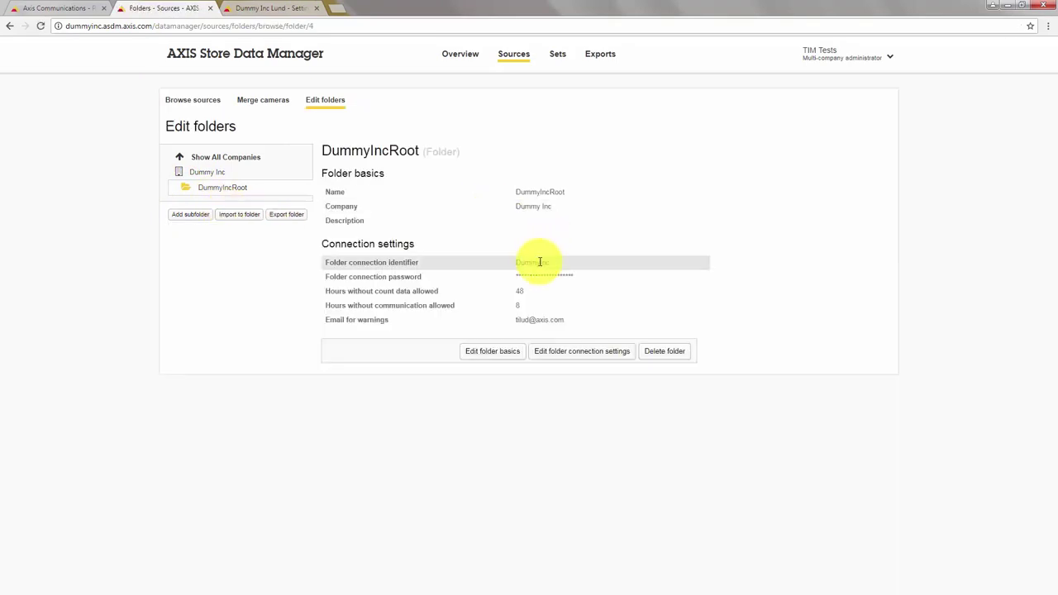
{"action": "left_click", "coordinate": [265, 8]}
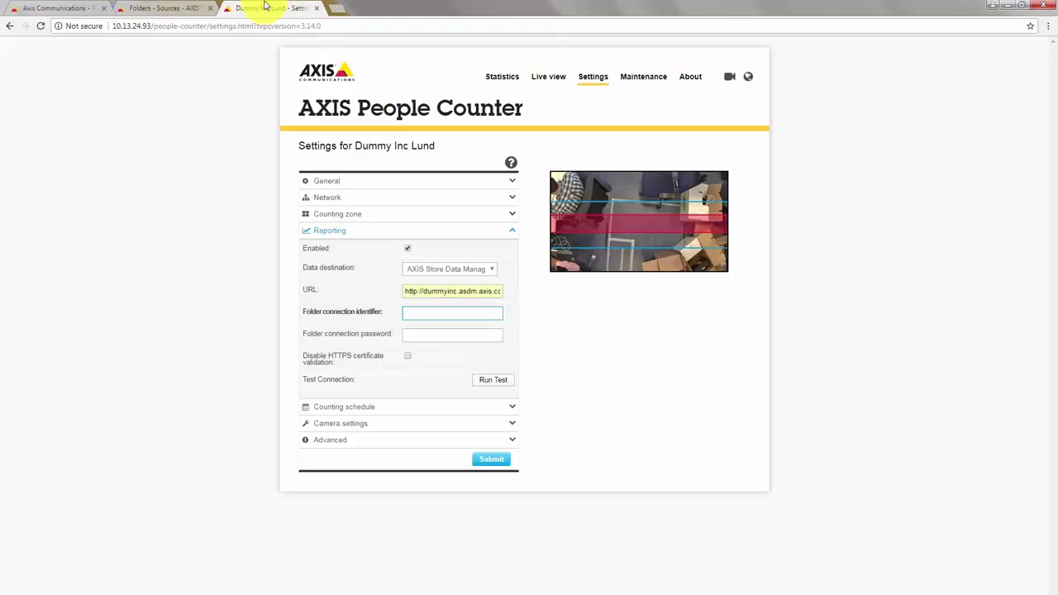
Enter identifier DummyInc and the folder password, test the connection, and save the reporting settings.
{"action": "type", "text": "DummyInc"}
{"action": "left_click", "coordinate": [489, 339]}
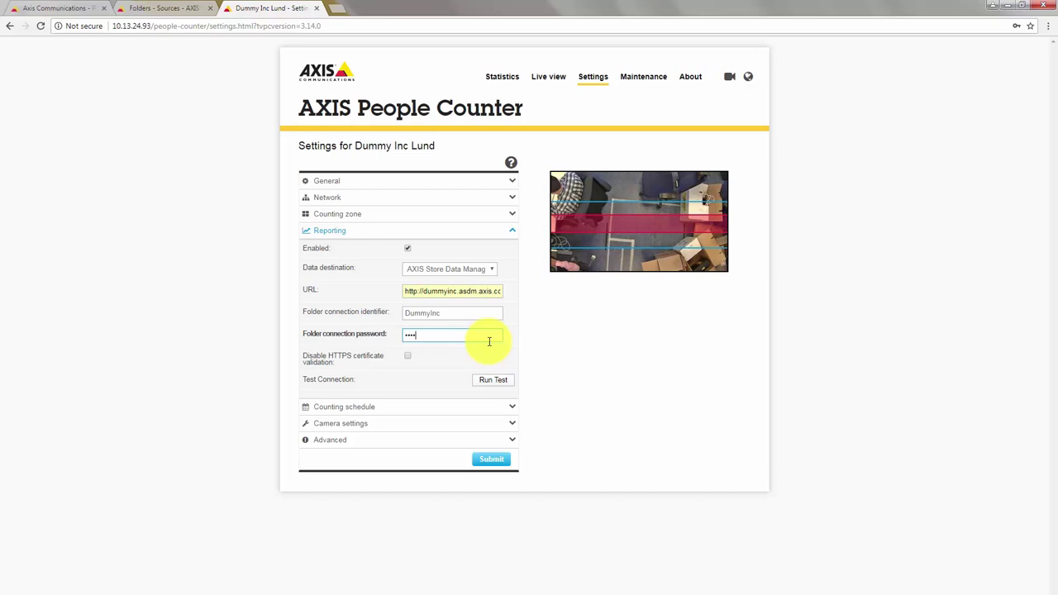
{"action": "left_click", "coordinate": [493, 383]}
{"action": "left_click", "coordinate": [492, 382]}
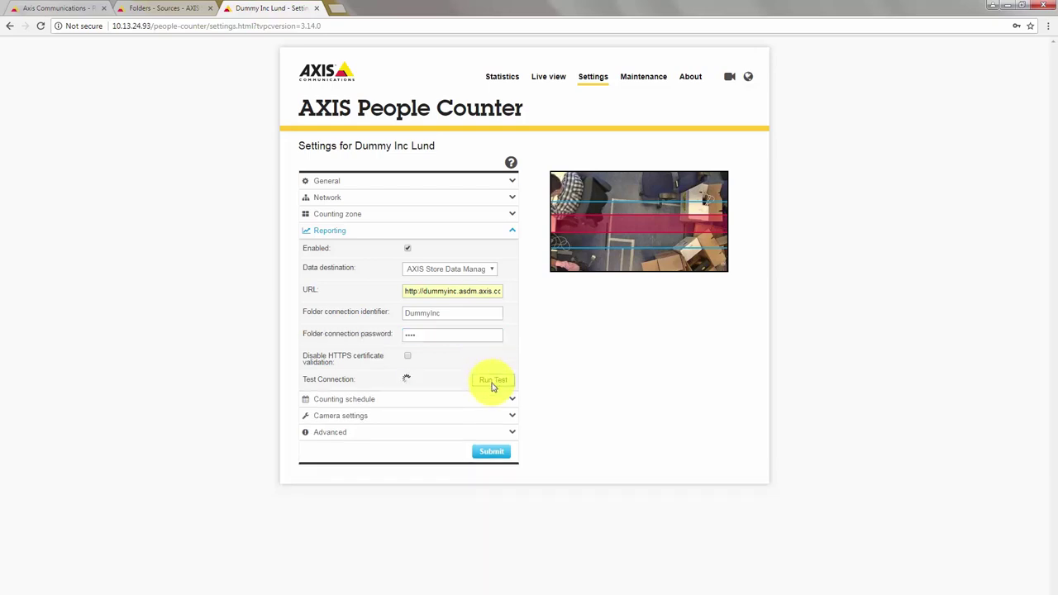
{"action": "left_click", "coordinate": [491, 455]}
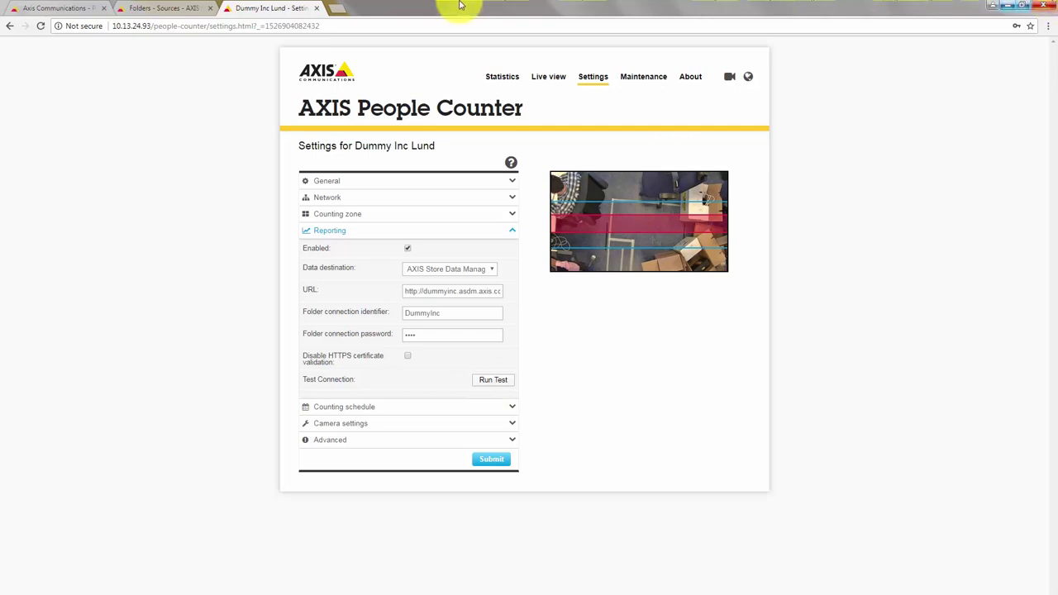
{"action": "left_click", "coordinate": [172, 9]}
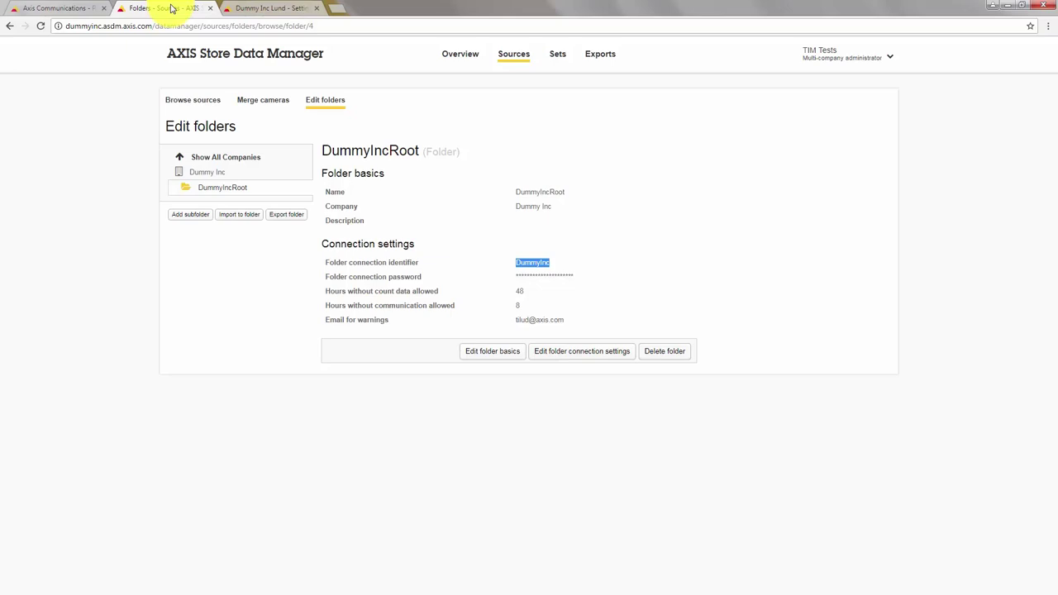
Start a new store named Dummy Inc test store with company Dummy Inc.
{"action": "left_click", "coordinate": [557, 56]}
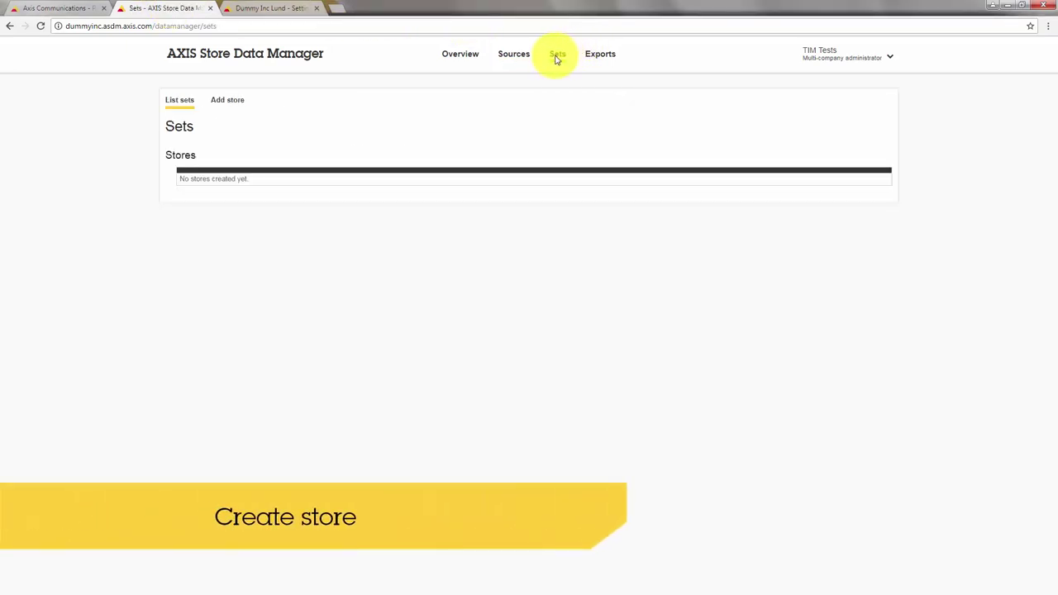
{"action": "left_click", "coordinate": [236, 107]}
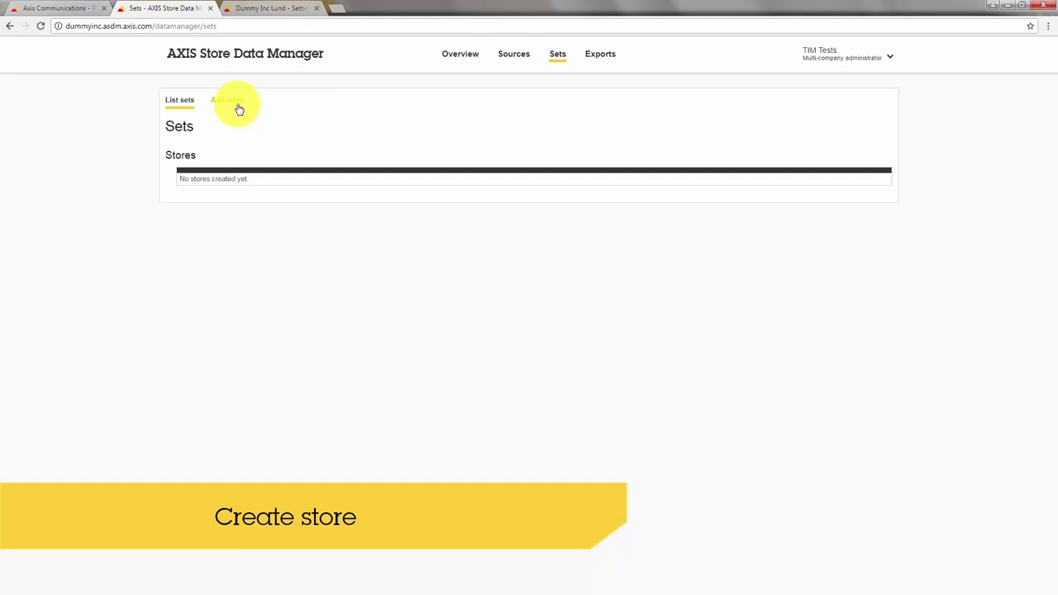
{"action": "left_click", "coordinate": [514, 187]}
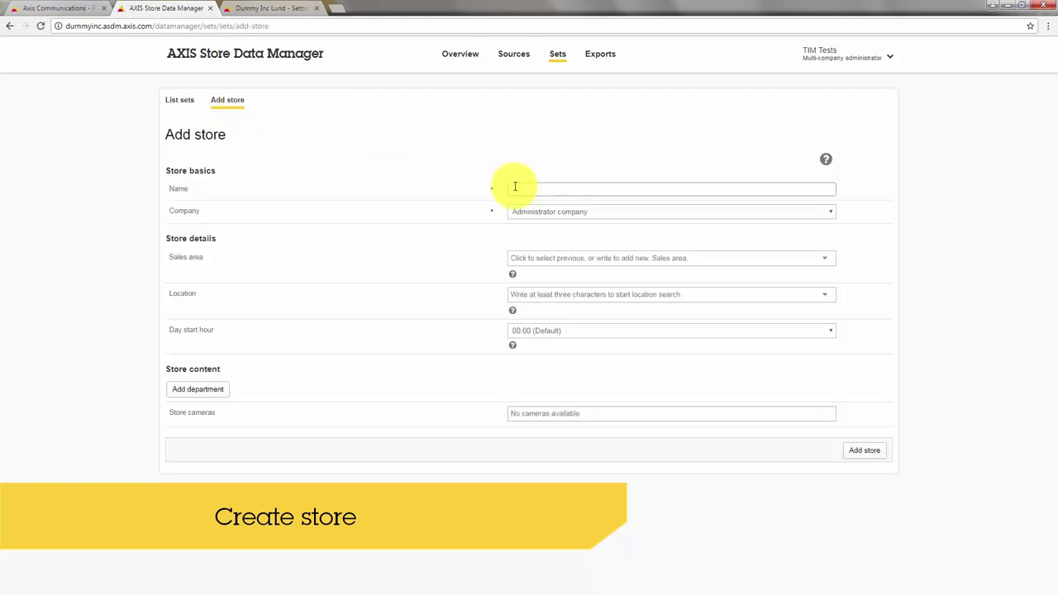
{"action": "type", "text": "Dummy"}
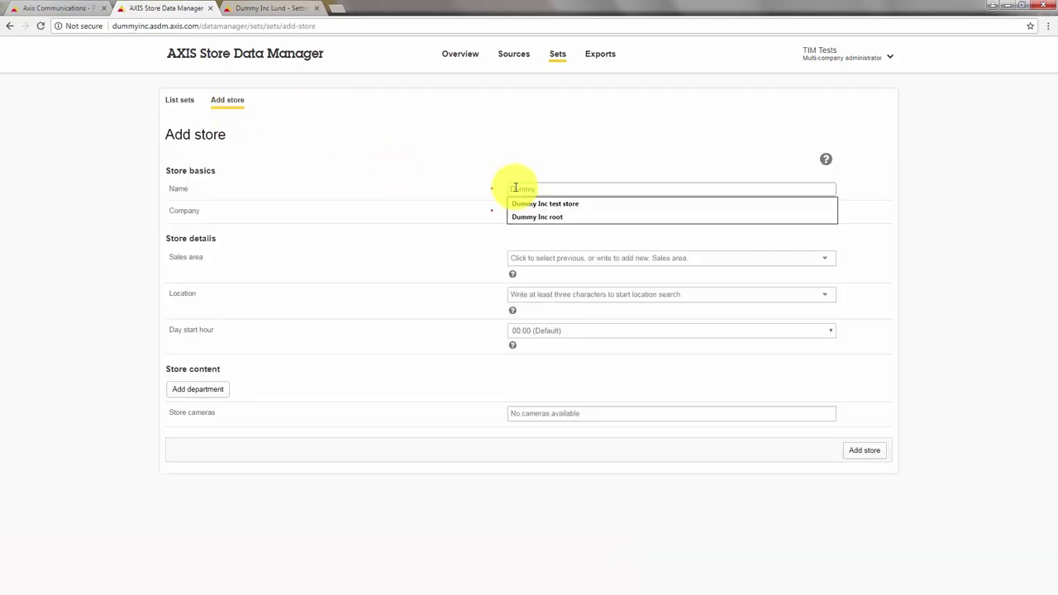
{"action": "key", "text": "Down"}
{"action": "key", "text": "Return"}
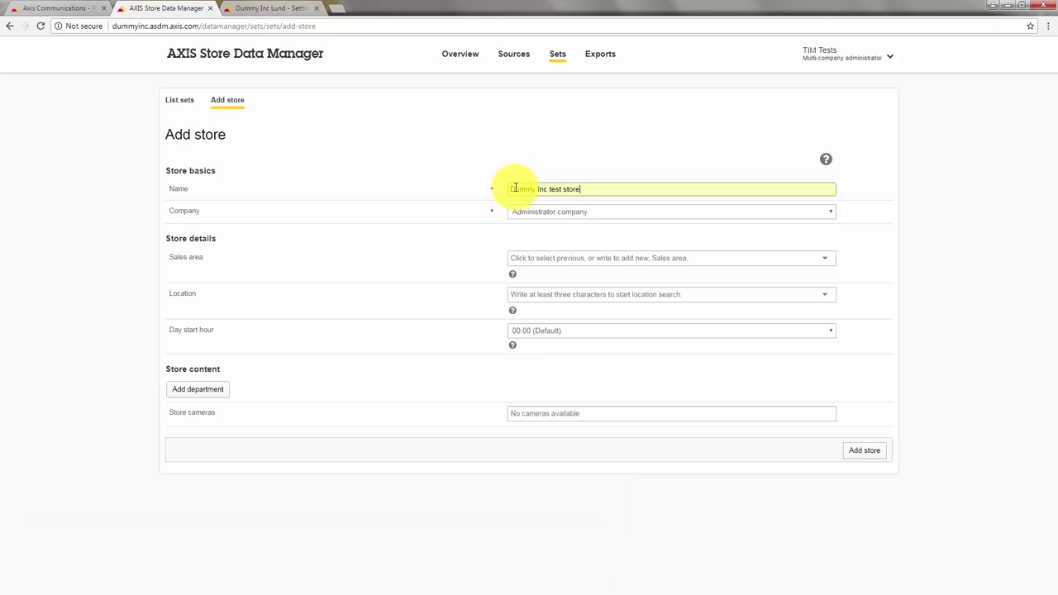
{"action": "left_click", "coordinate": [524, 213]}
{"action": "key", "text": "Down"}
{"action": "key", "text": "Return"}
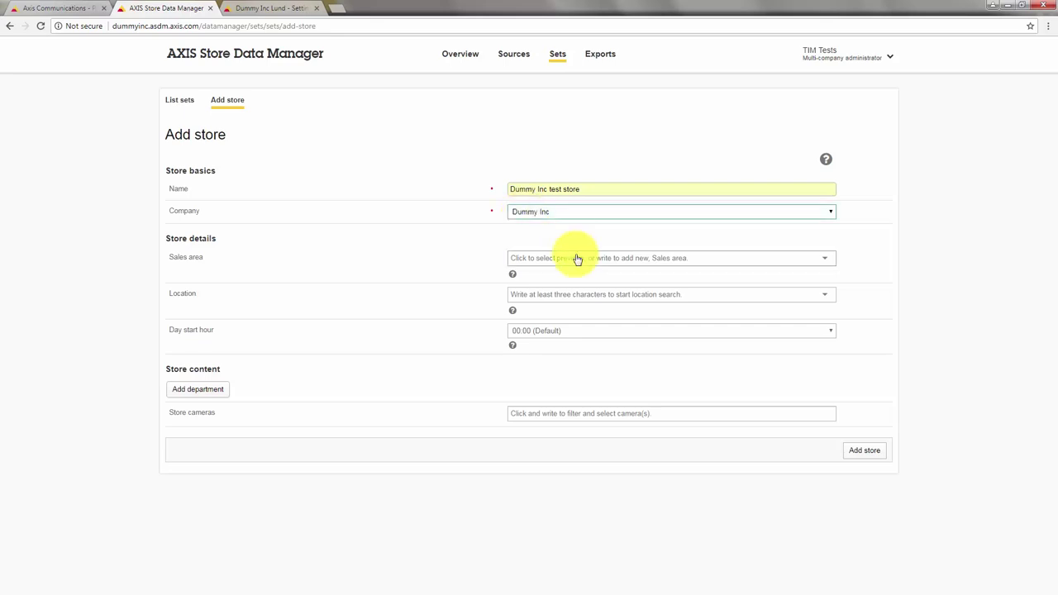
Add the Dummy Inc Lund camera to the store and create it.
{"action": "left_click", "coordinate": [666, 414]}
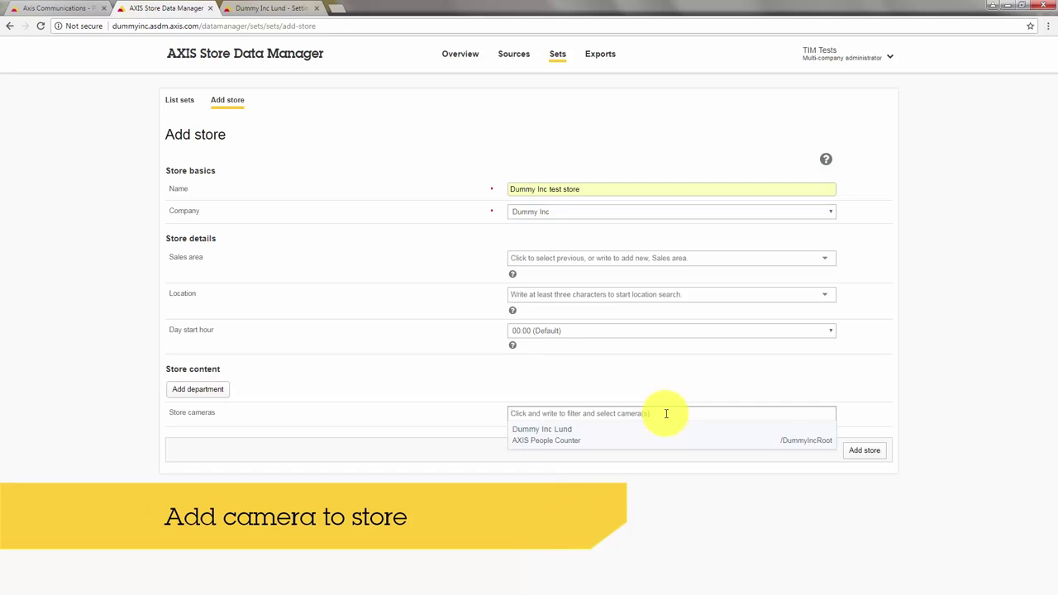
{"action": "left_click", "coordinate": [597, 443]}
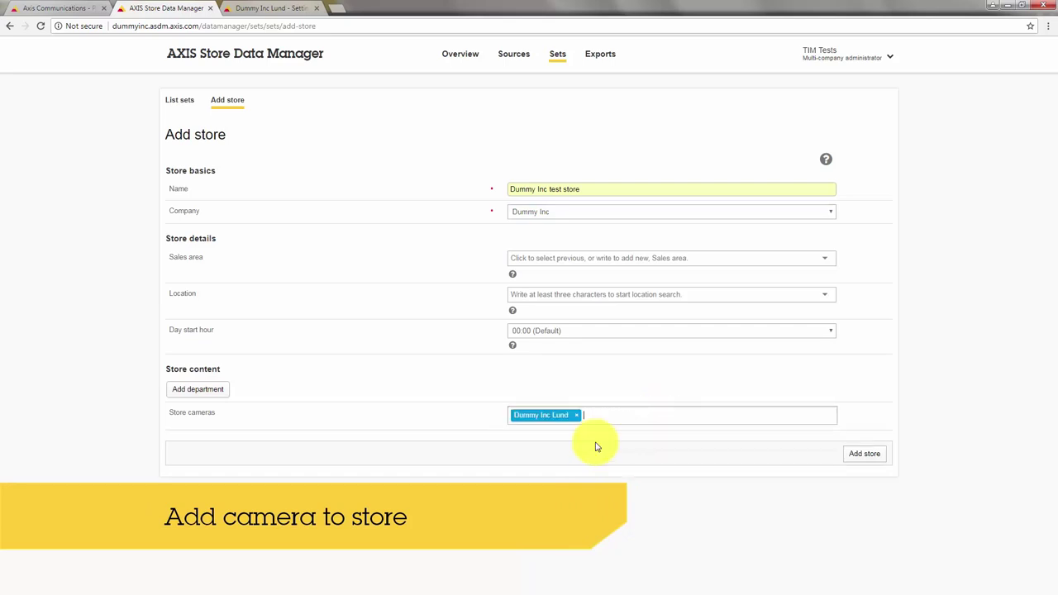
{"action": "left_click", "coordinate": [857, 457]}
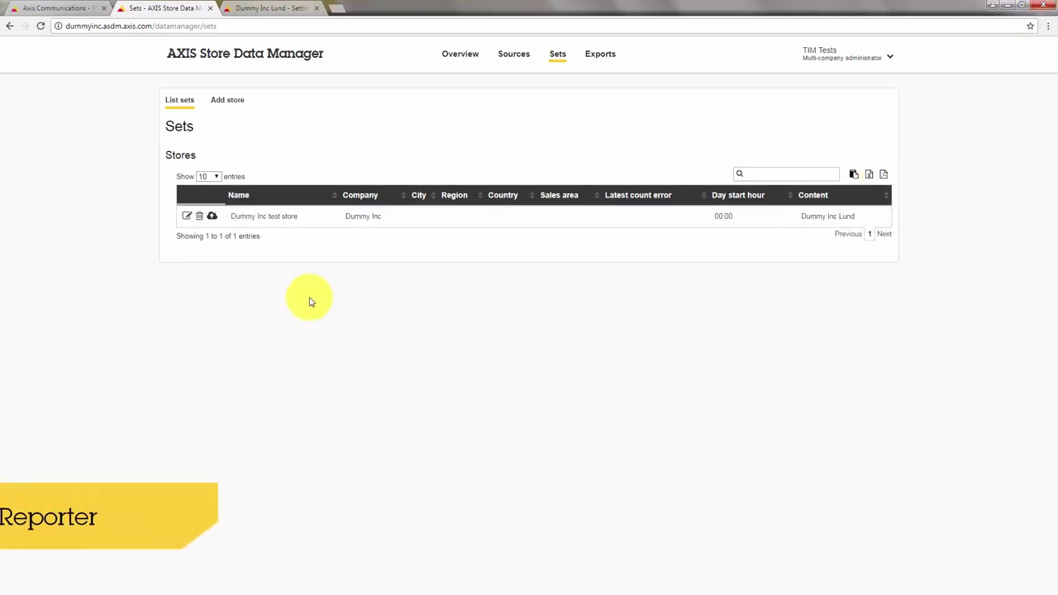
Turn on data sending to AXIS Store Reporter for the Dummy Inc test store, then go to the partner site tab.
{"action": "left_click", "coordinate": [212, 218]}
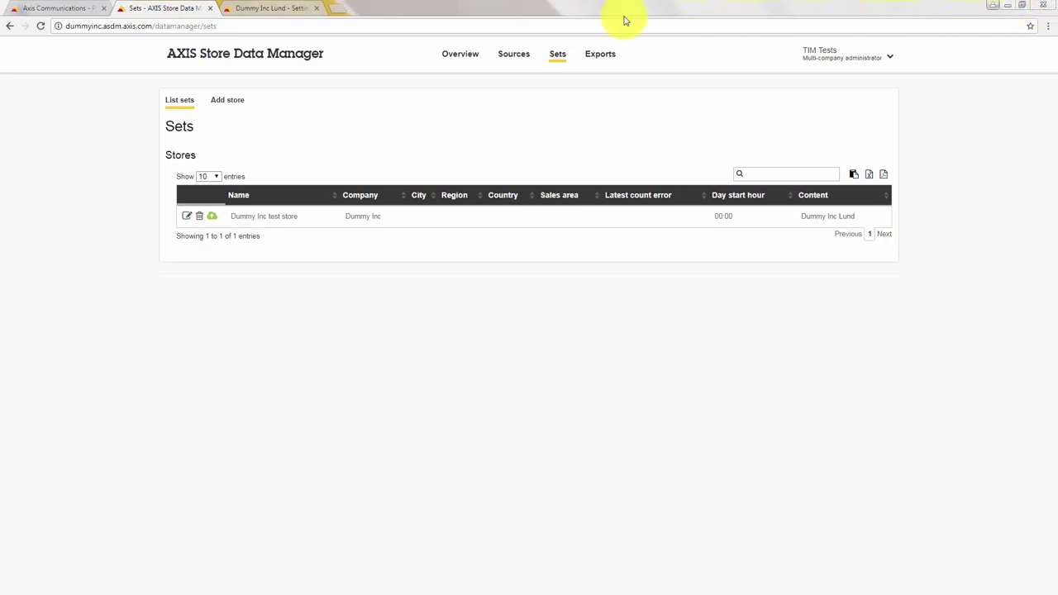
{"action": "left_click", "coordinate": [64, 11]}
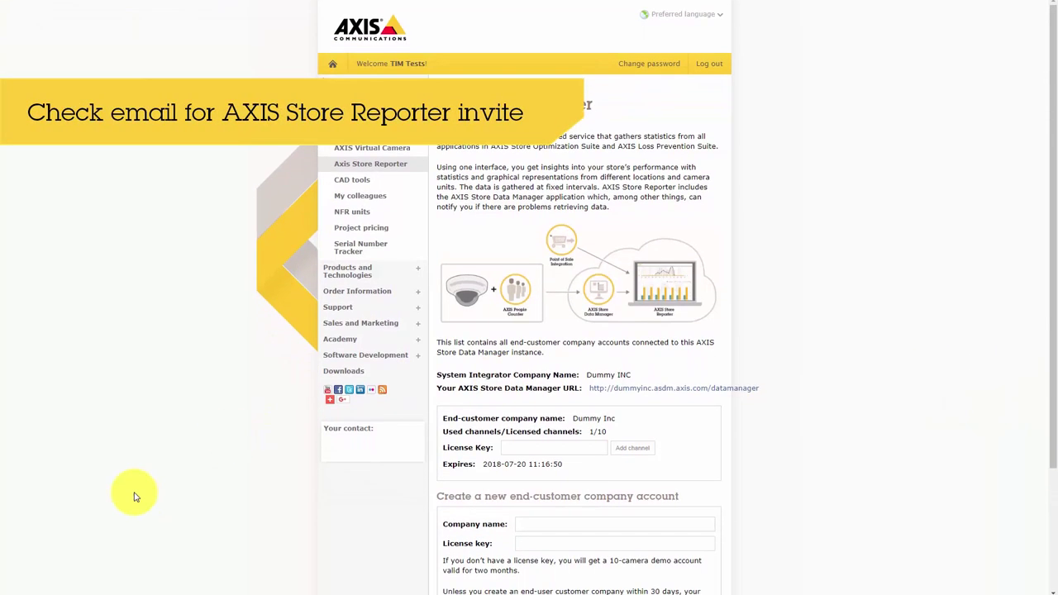
Open the 'Your User Account in AXIS Store Reporter' invitation email in Outlook Web App.
{"action": "mouse_move", "coordinate": [91, 592]}
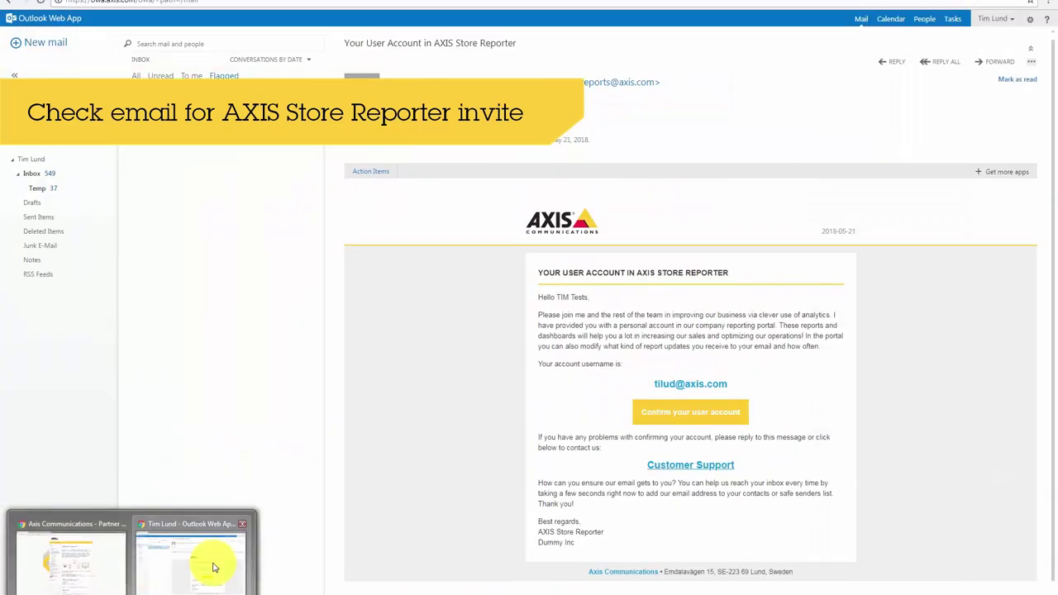
{"action": "left_click", "coordinate": [207, 564]}
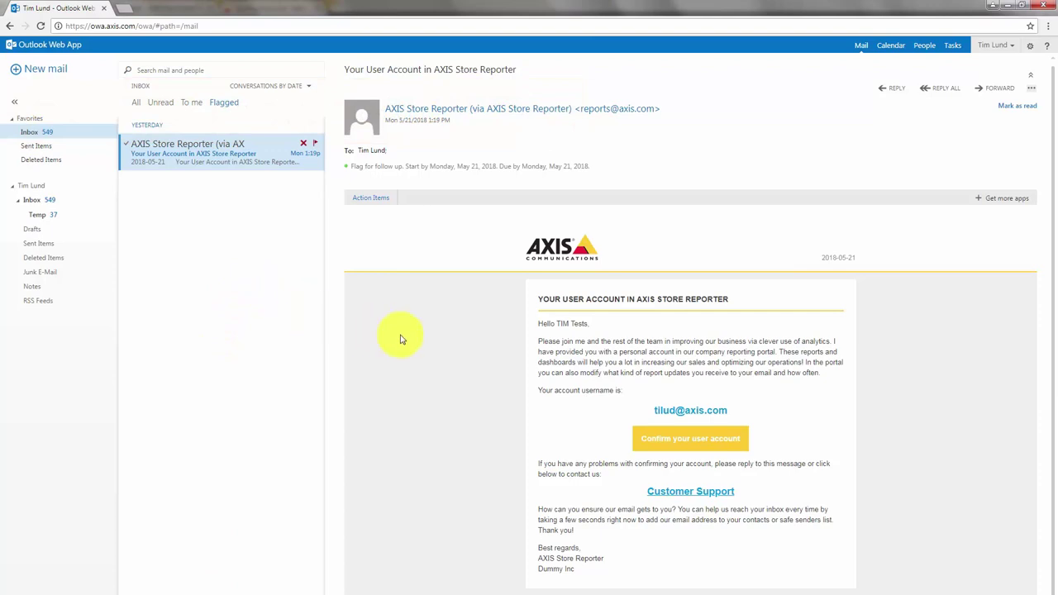
Confirm the Store Reporter account with a new password, sign up, and let Chrome save the password.
{"action": "left_click", "coordinate": [689, 445]}
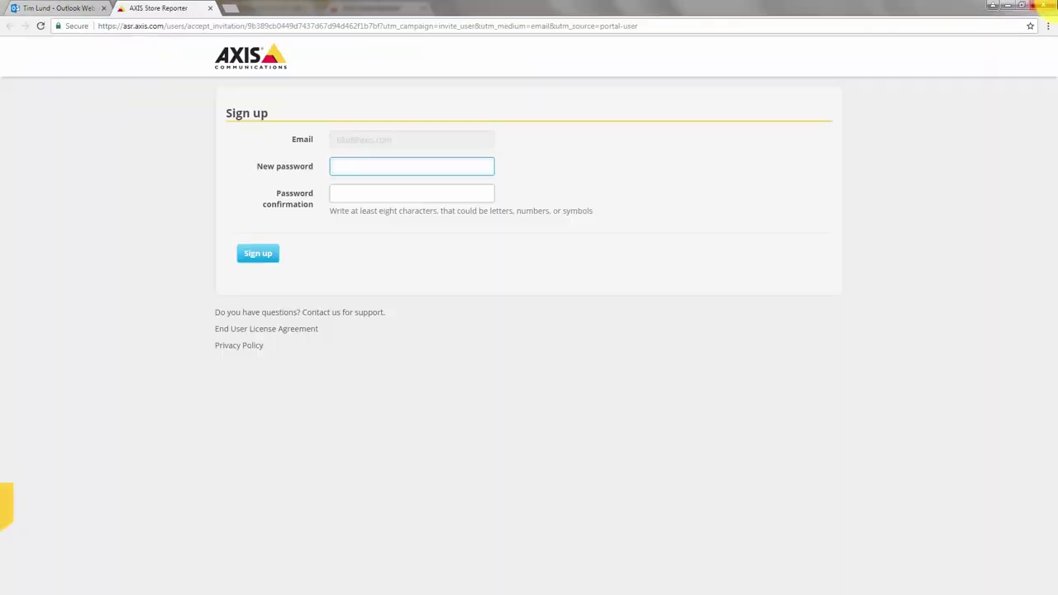
{"action": "type", "text": "•••"}
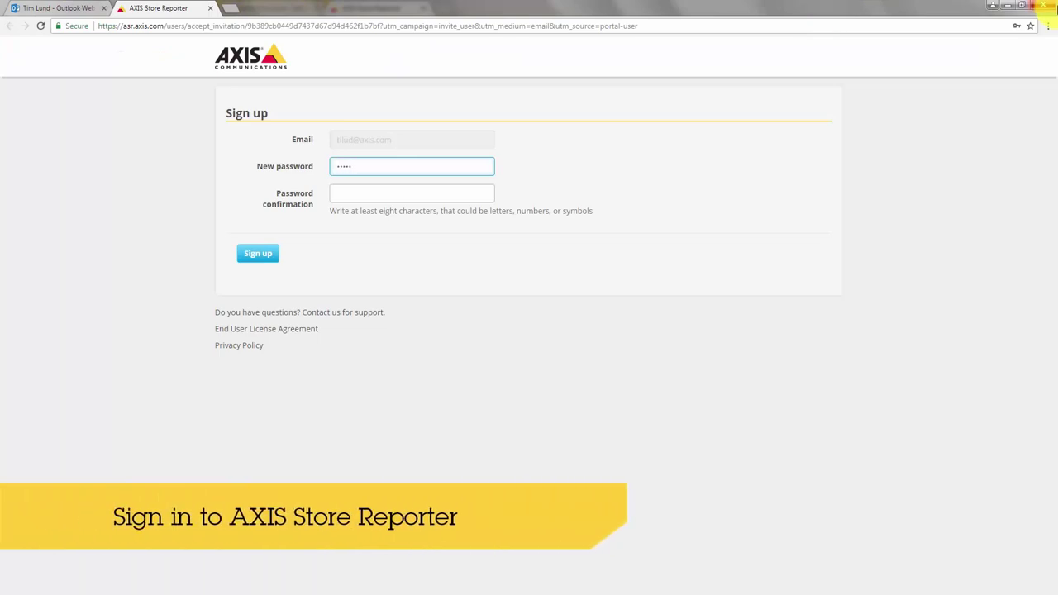
{"action": "key", "text": "Tab"}
{"action": "type", "text": "•"}
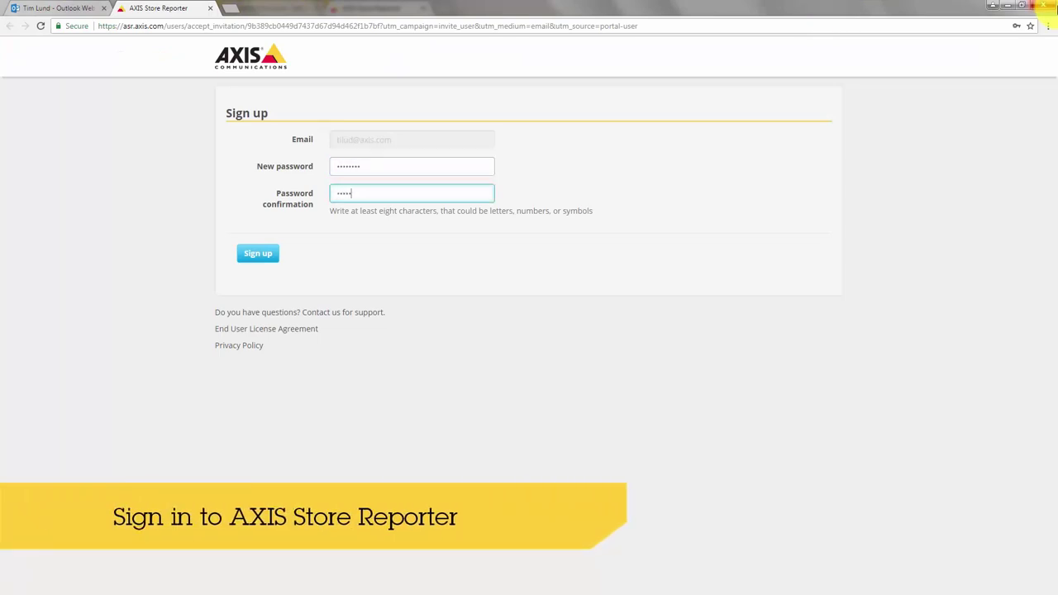
{"action": "left_click", "coordinate": [269, 254]}
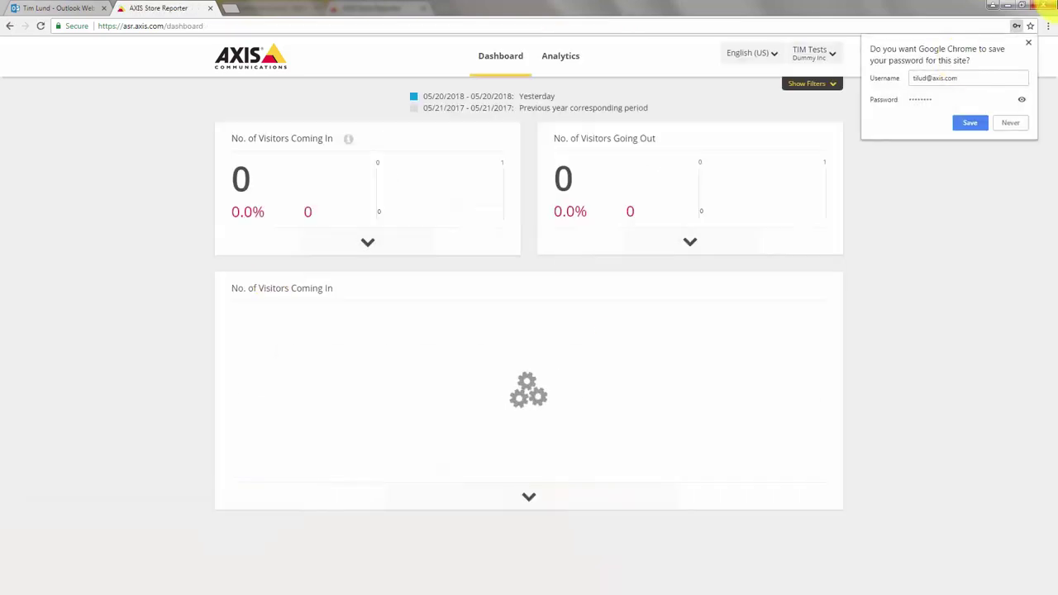
{"action": "left_click", "coordinate": [970, 122]}
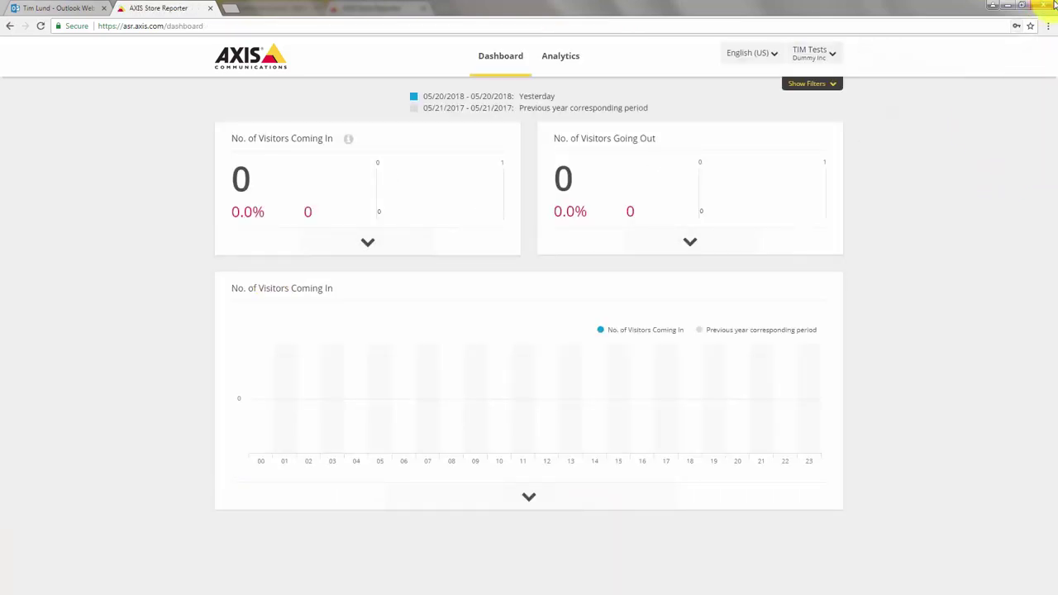
Go to Company settings from the account menu and start a new user invitation.
{"action": "left_click", "coordinate": [802, 55]}
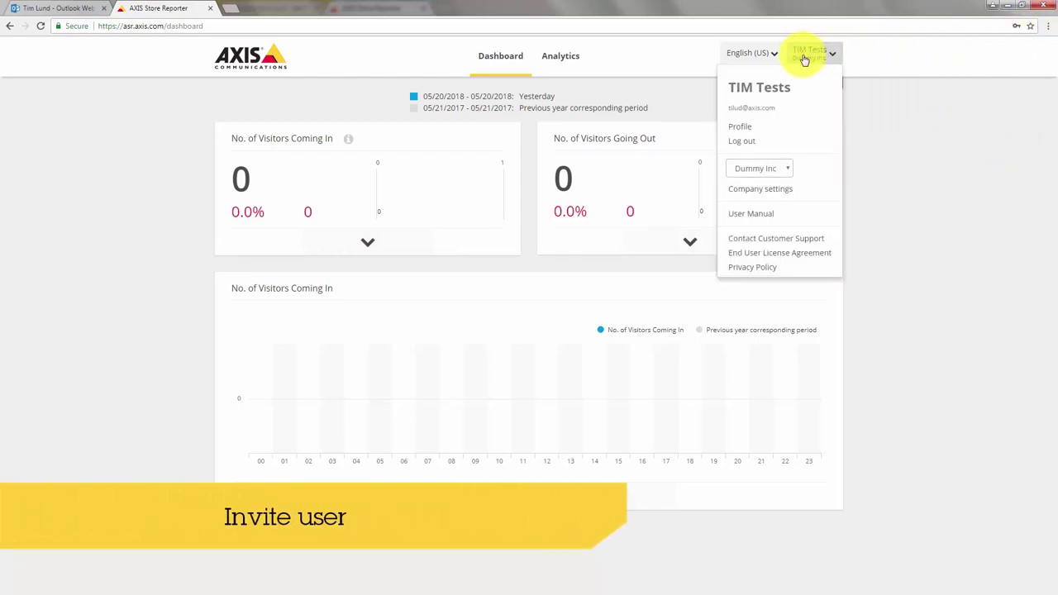
{"action": "left_click", "coordinate": [811, 193]}
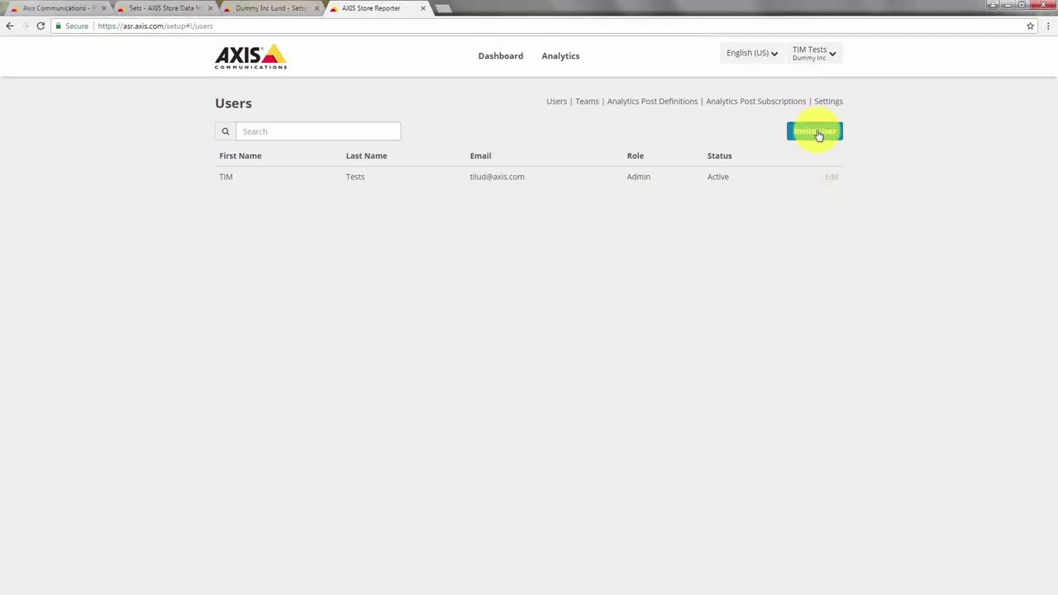
{"action": "left_click", "coordinate": [817, 133]}
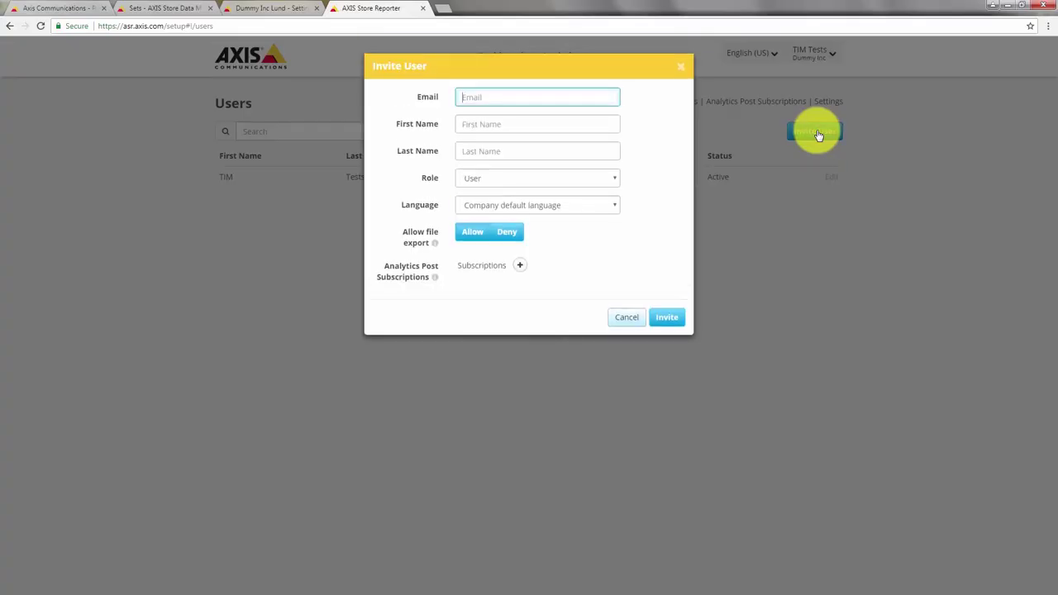
Invite the colleague as a User with their e-mail, first and last name, then view the Dashboard.
{"action": "key", "text": "Tab"}
{"action": "key", "text": "Tab"}
{"action": "key", "text": "Tab"}
{"action": "key", "text": "Tab"}
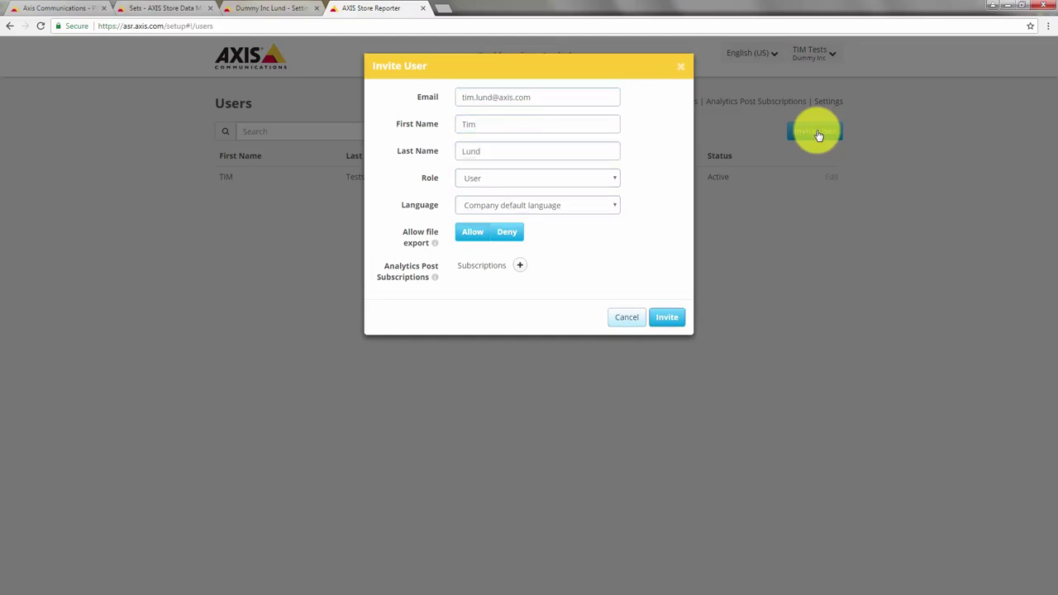
{"action": "left_click", "coordinate": [667, 319]}
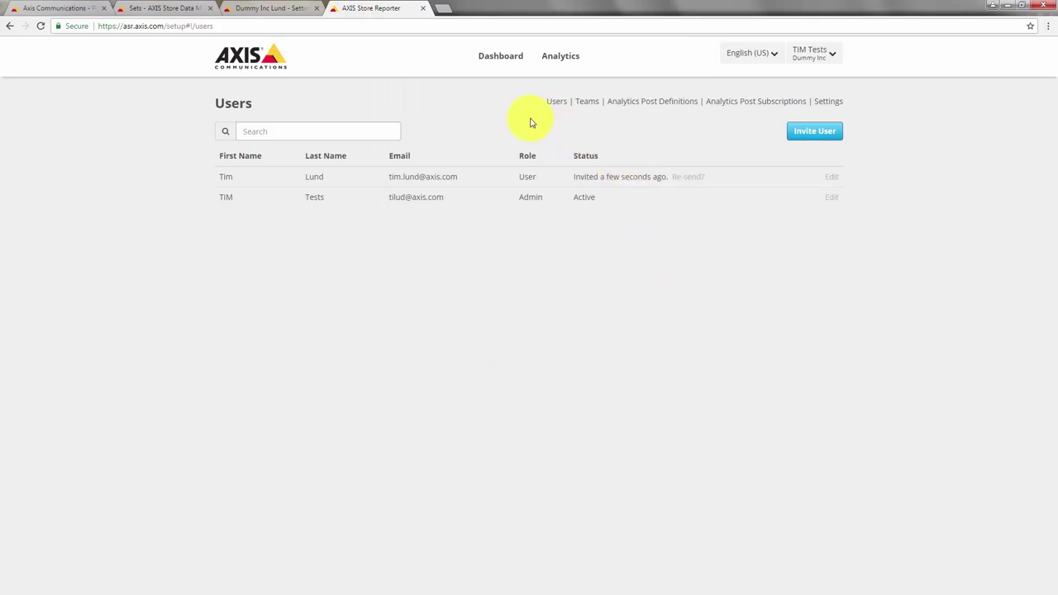
{"action": "left_click", "coordinate": [500, 56]}
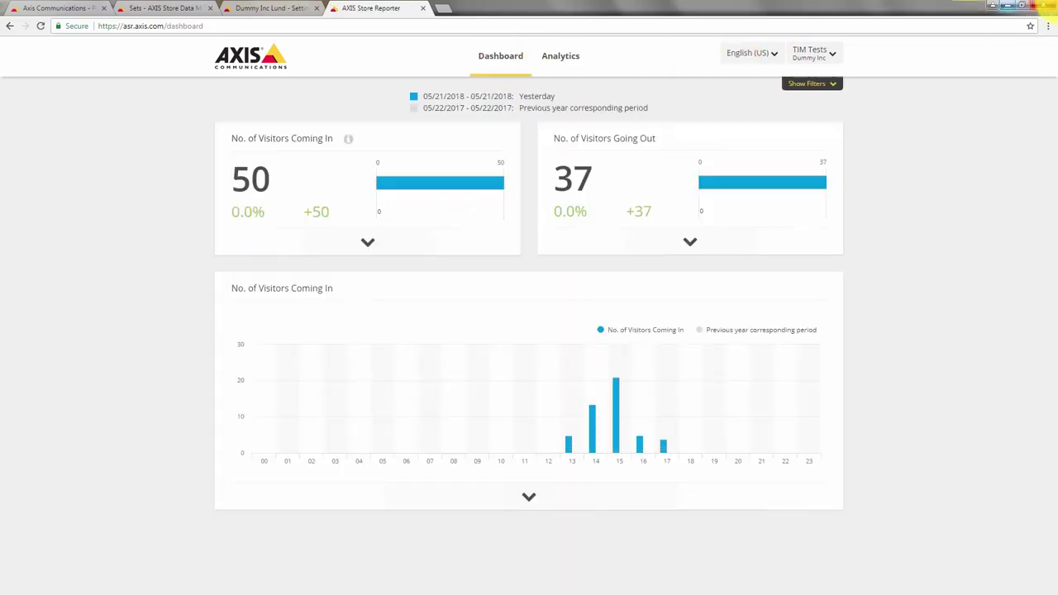